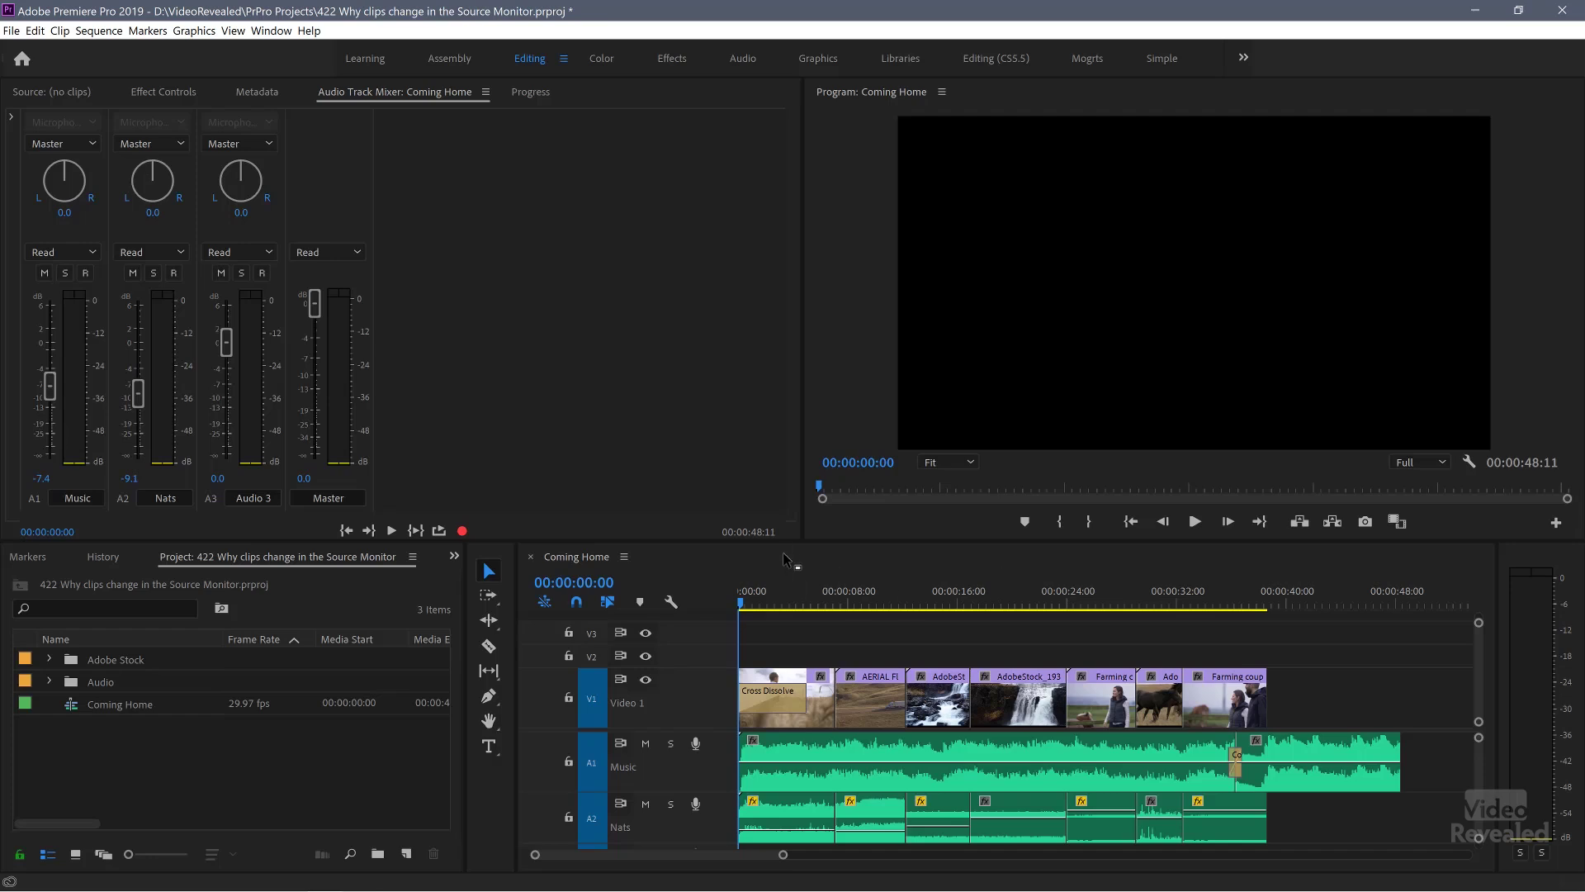
Play the Coming Home sequence from the start until the playhead passes 00:00:40:16.
click(789, 561)
key(space)
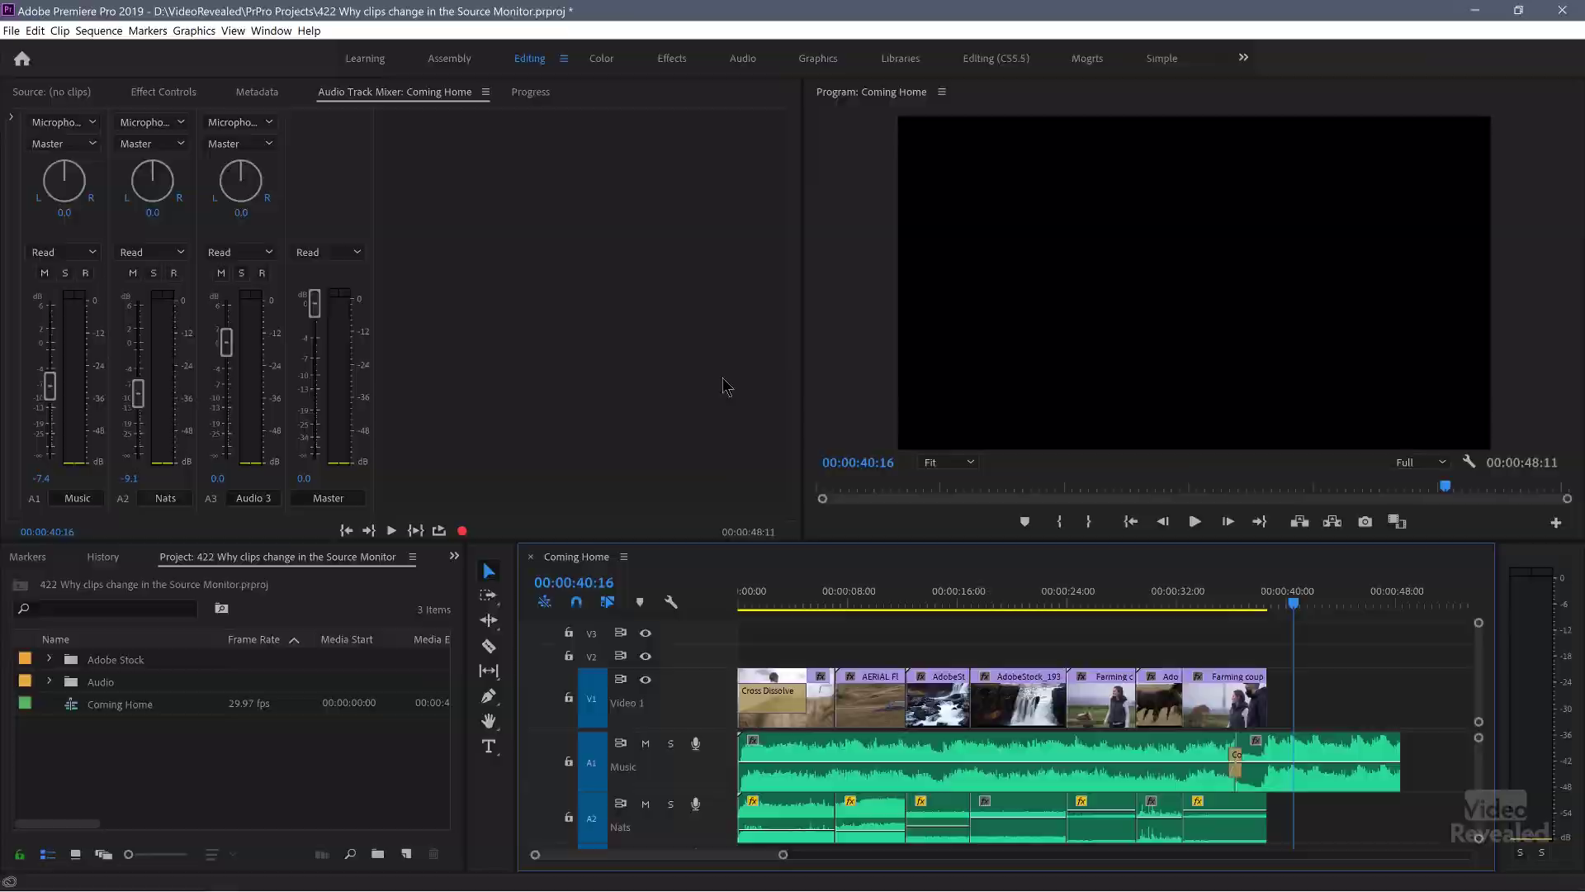
Park the playhead at 00:00:30:14 and load horses clip AdobeStock_175577391.mov into the Source Monitor.
drag(1168, 605, 1159, 603)
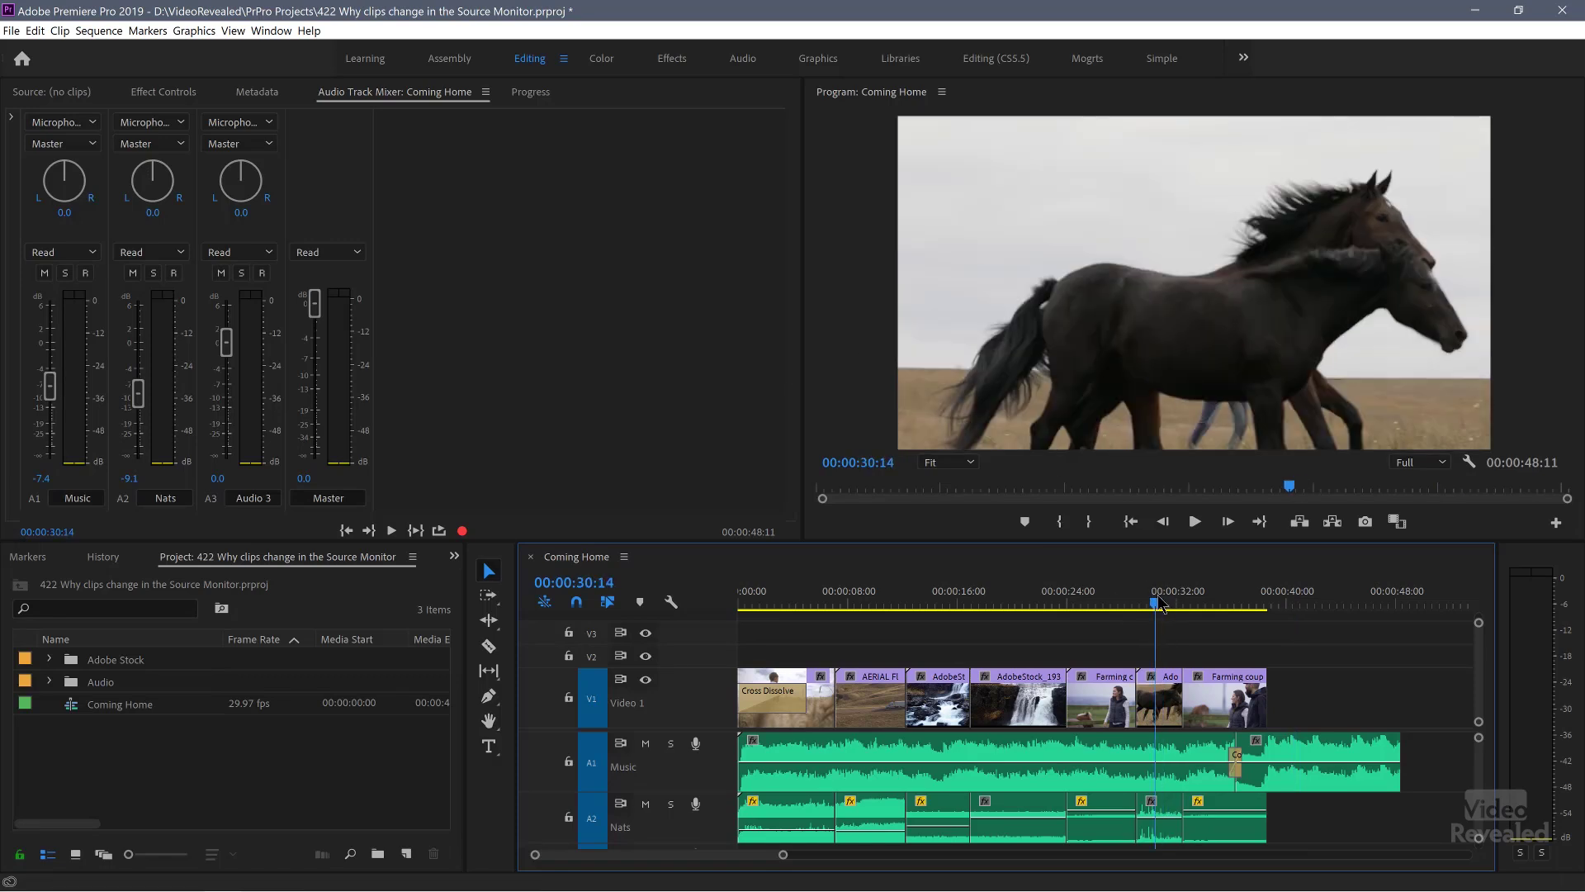
double_click(1159, 698)
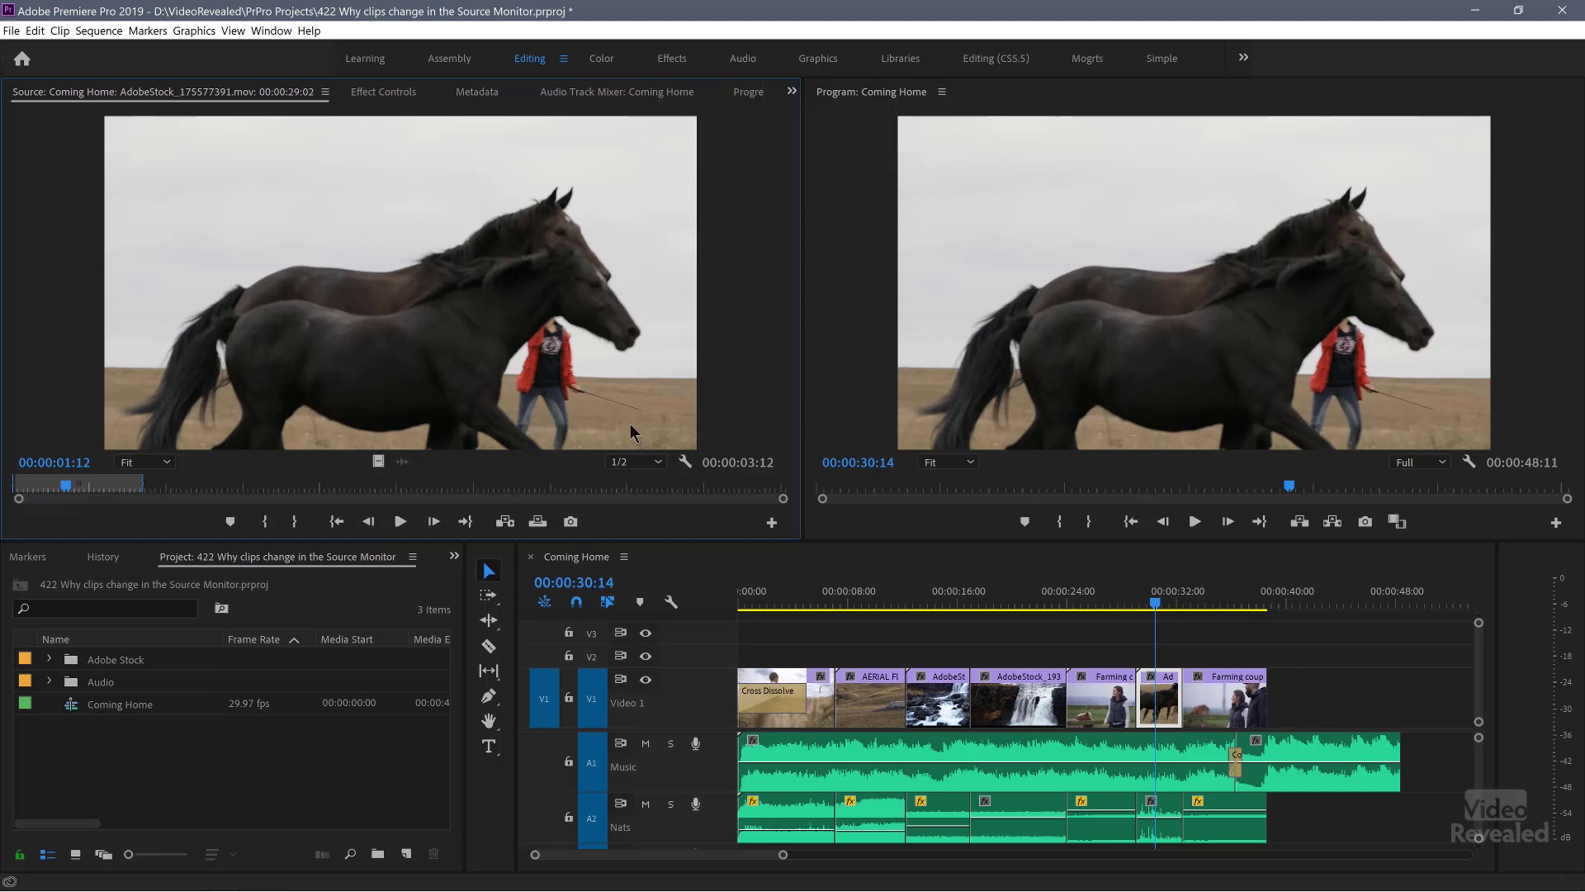
Add a horses copy after the last V1 clip, keeping the original at full 00:00:03:12 length.
drag(1113, 612, 1267, 701)
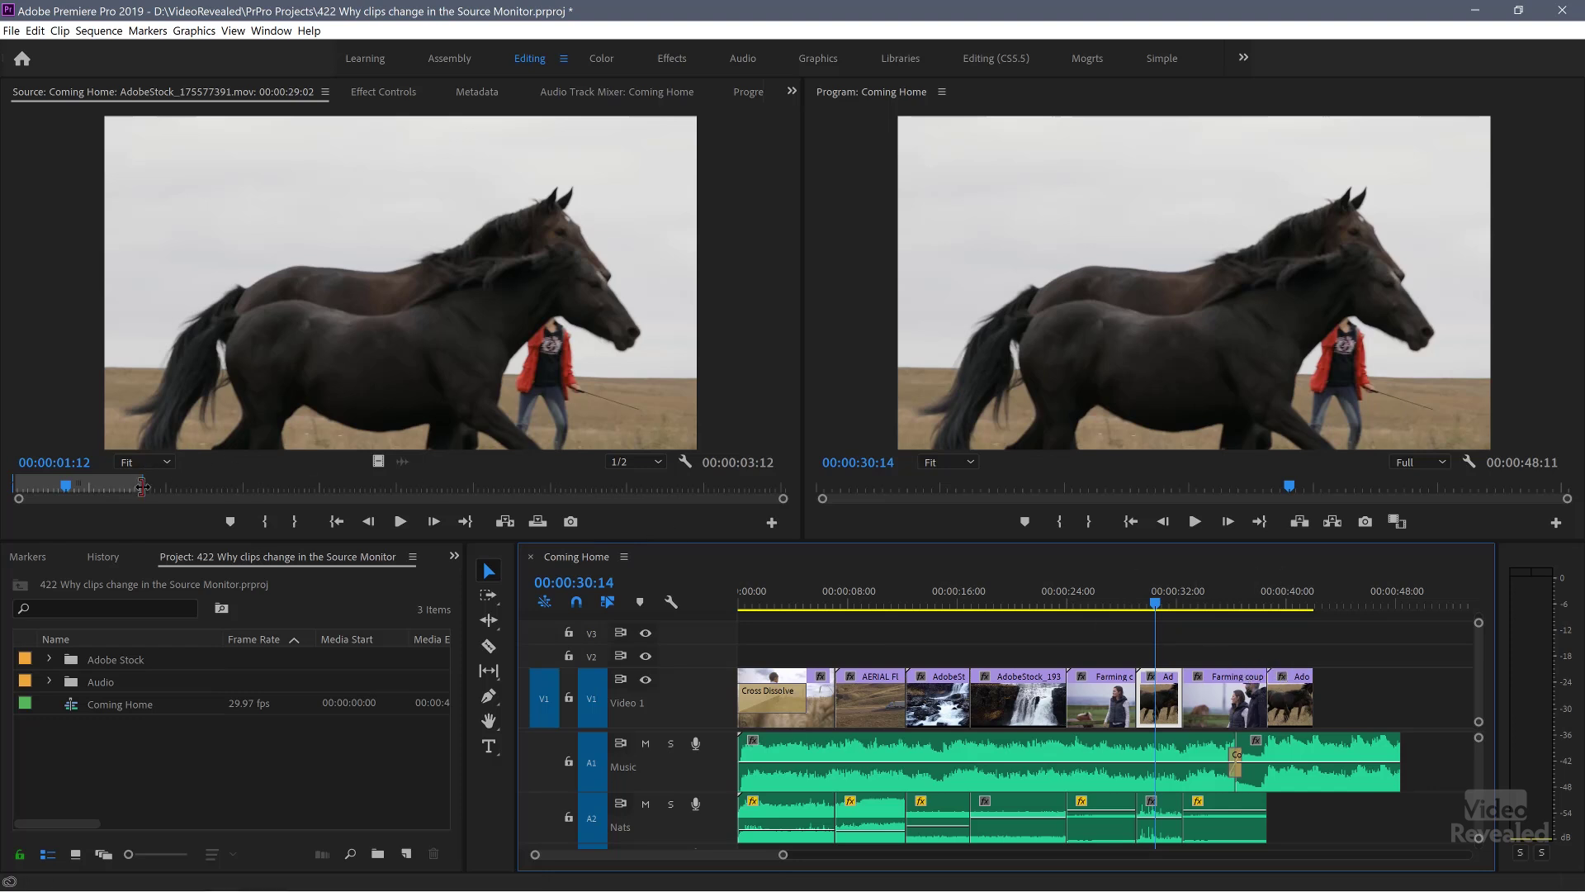
drag(142, 487, 179, 486)
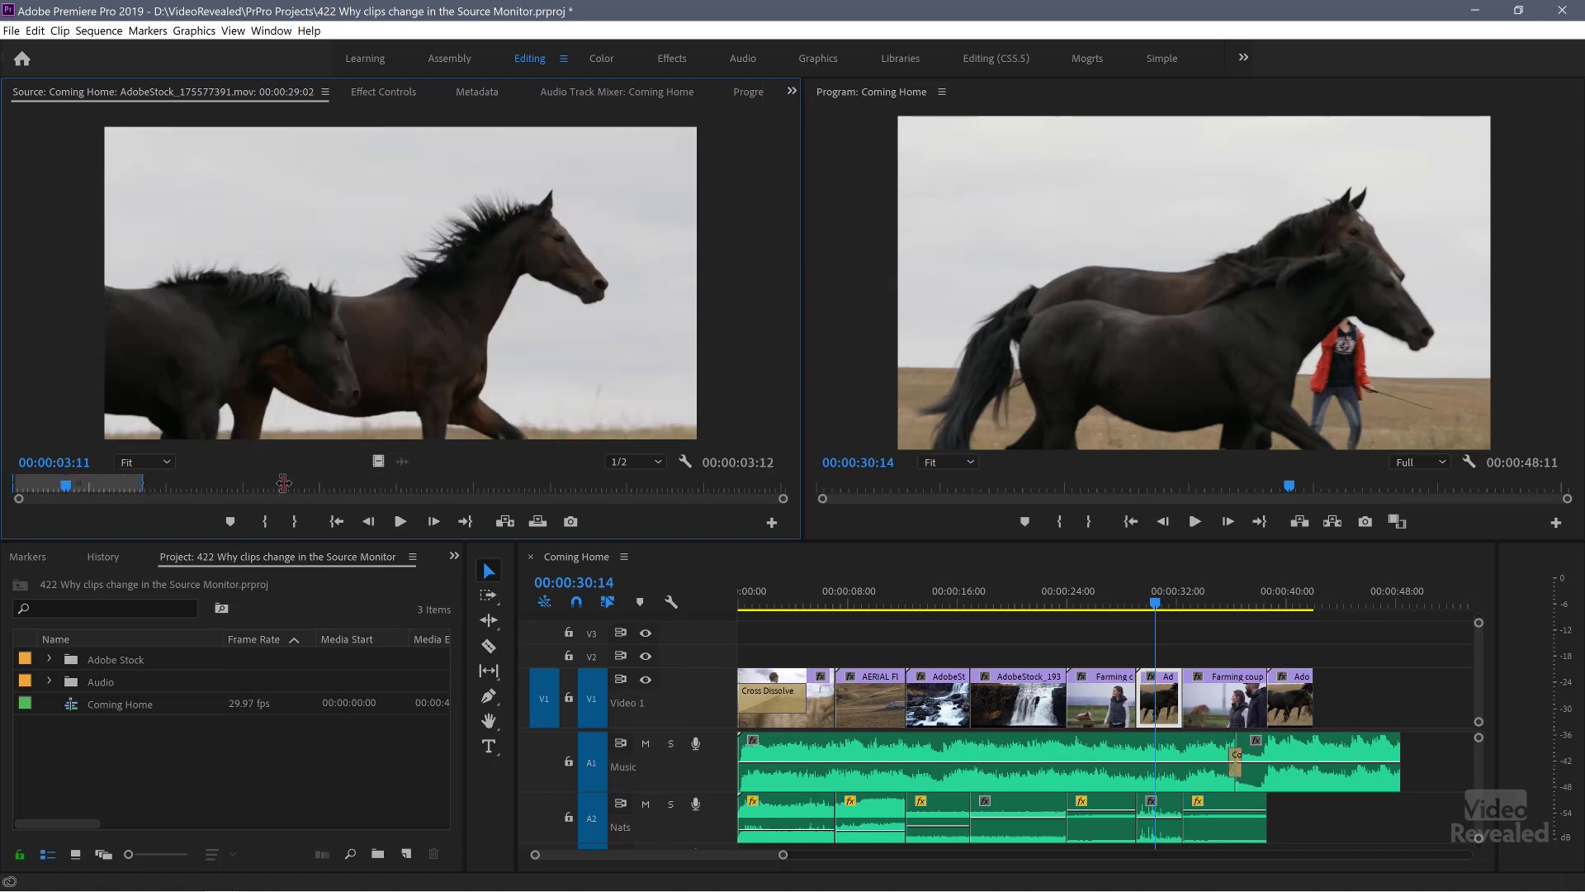
click(41, 493)
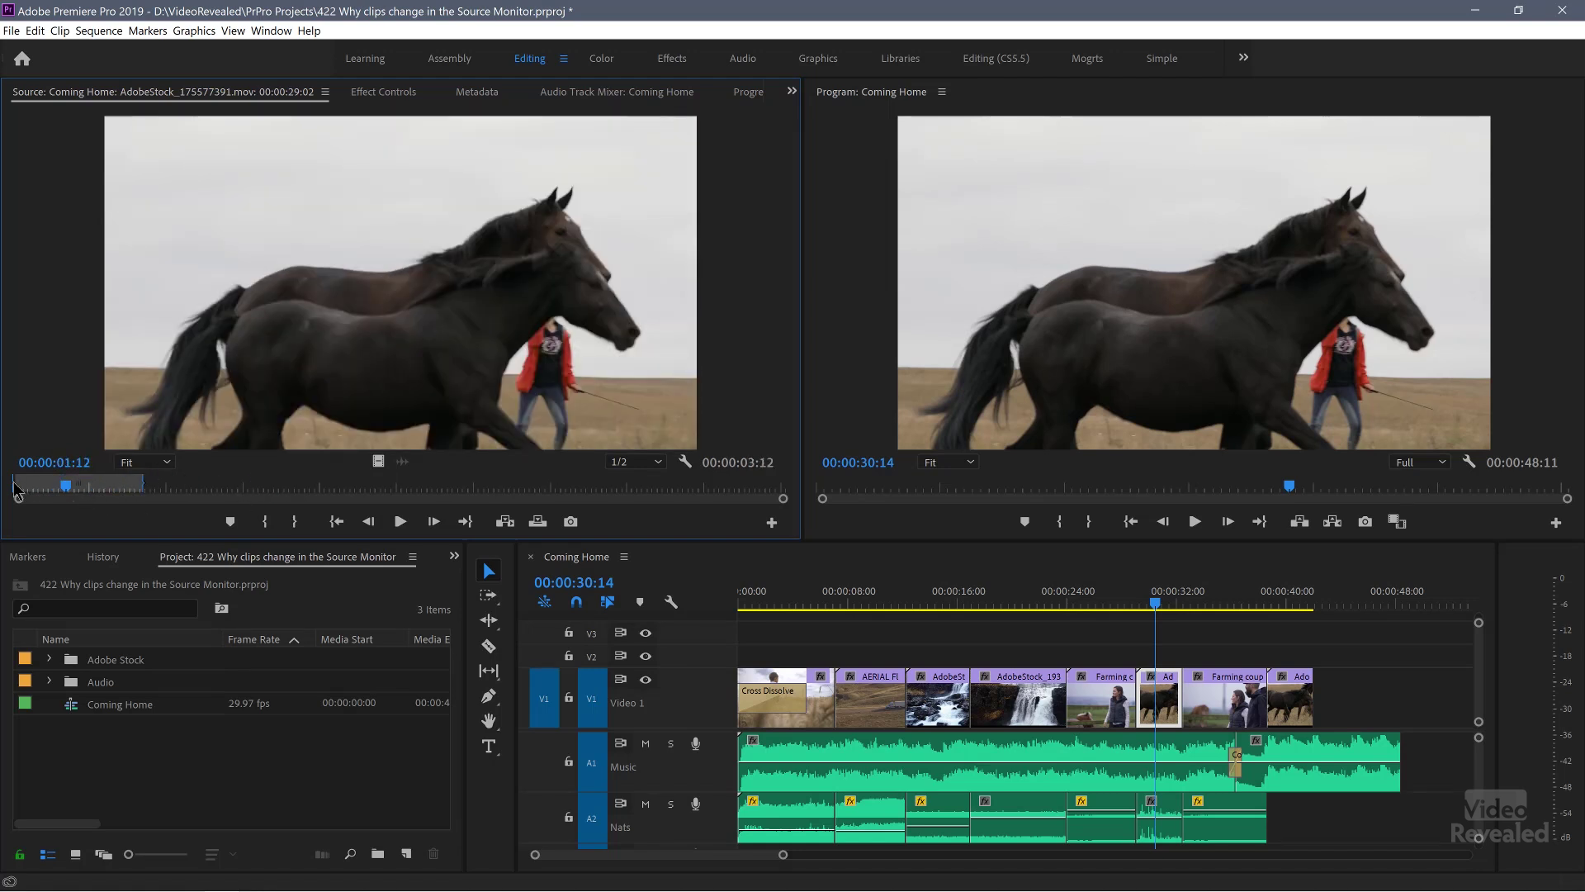
drag(49, 483, 88, 483)
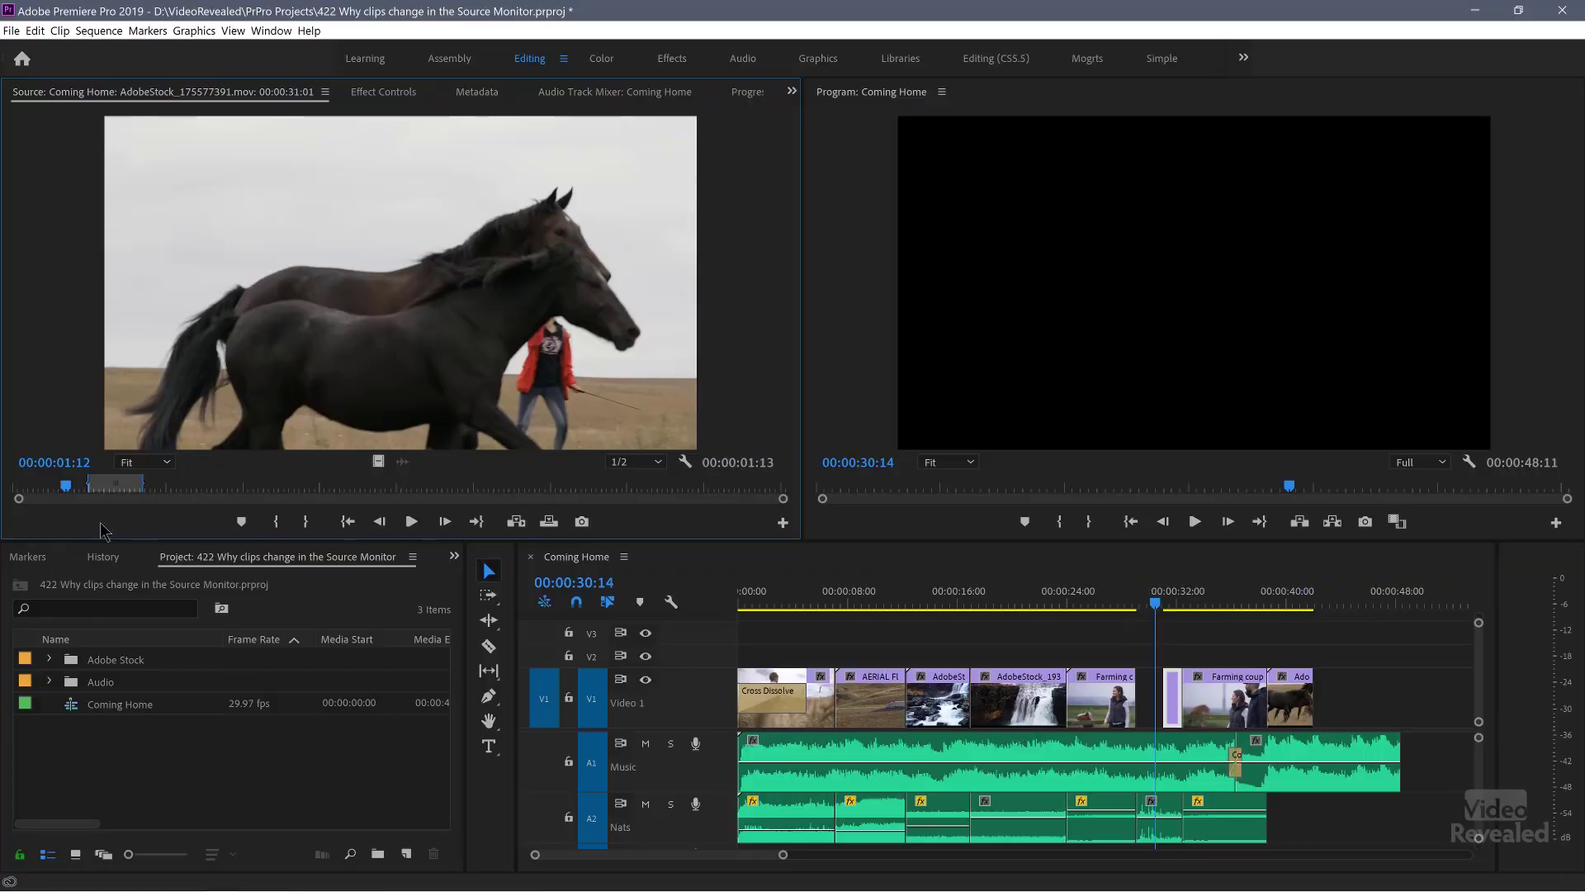
drag(56, 484, 13, 484)
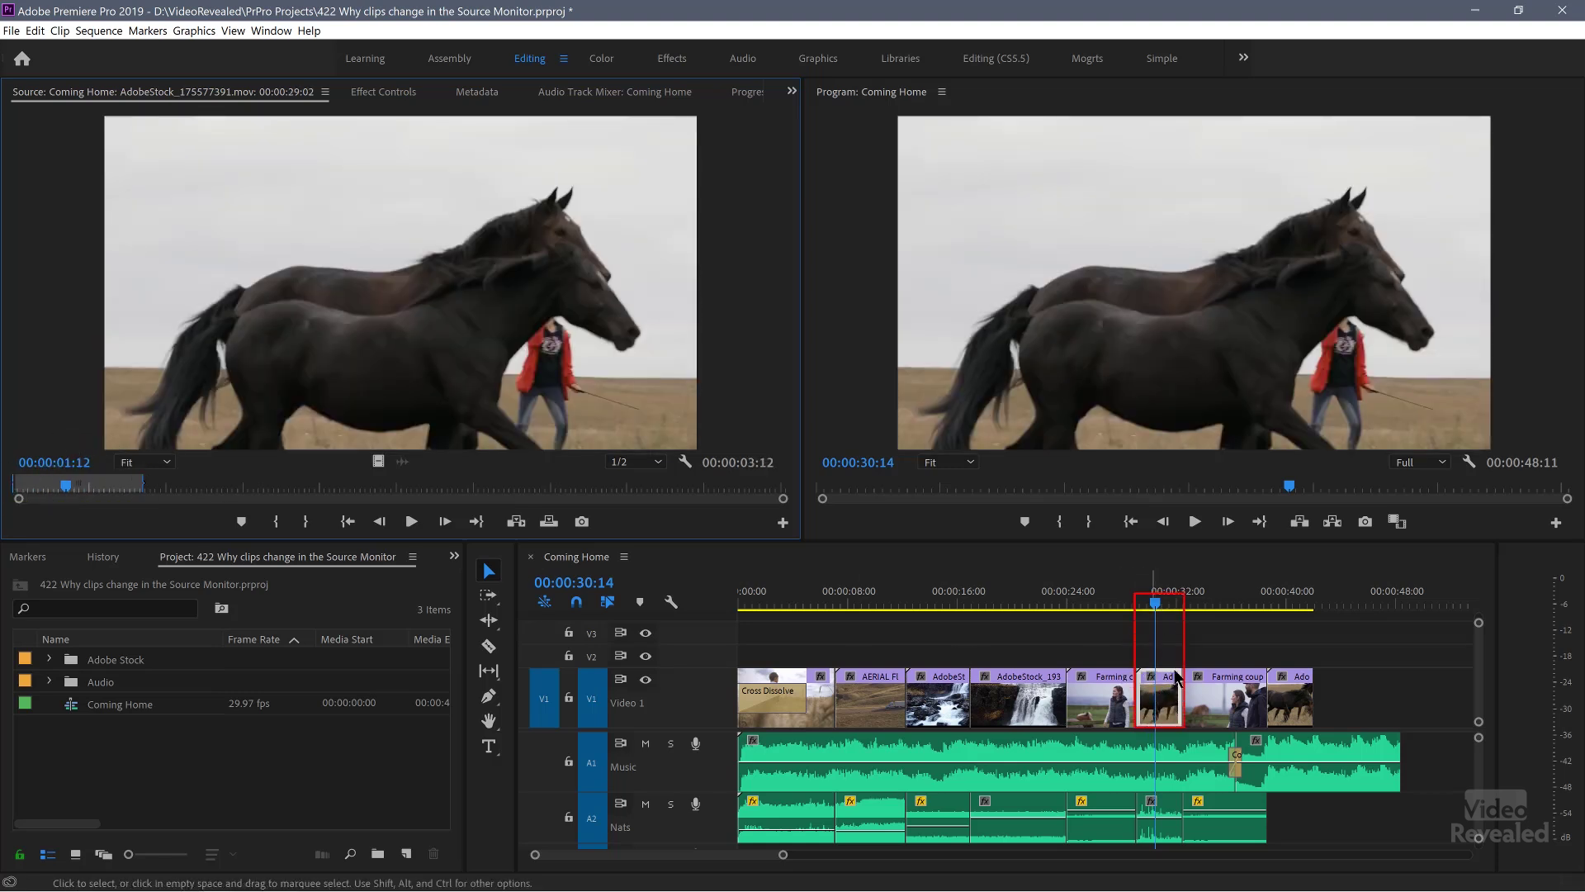
Review playback from 00:00:30:00, then extend the final horses clip to end near 00:00:44.
click(1150, 596)
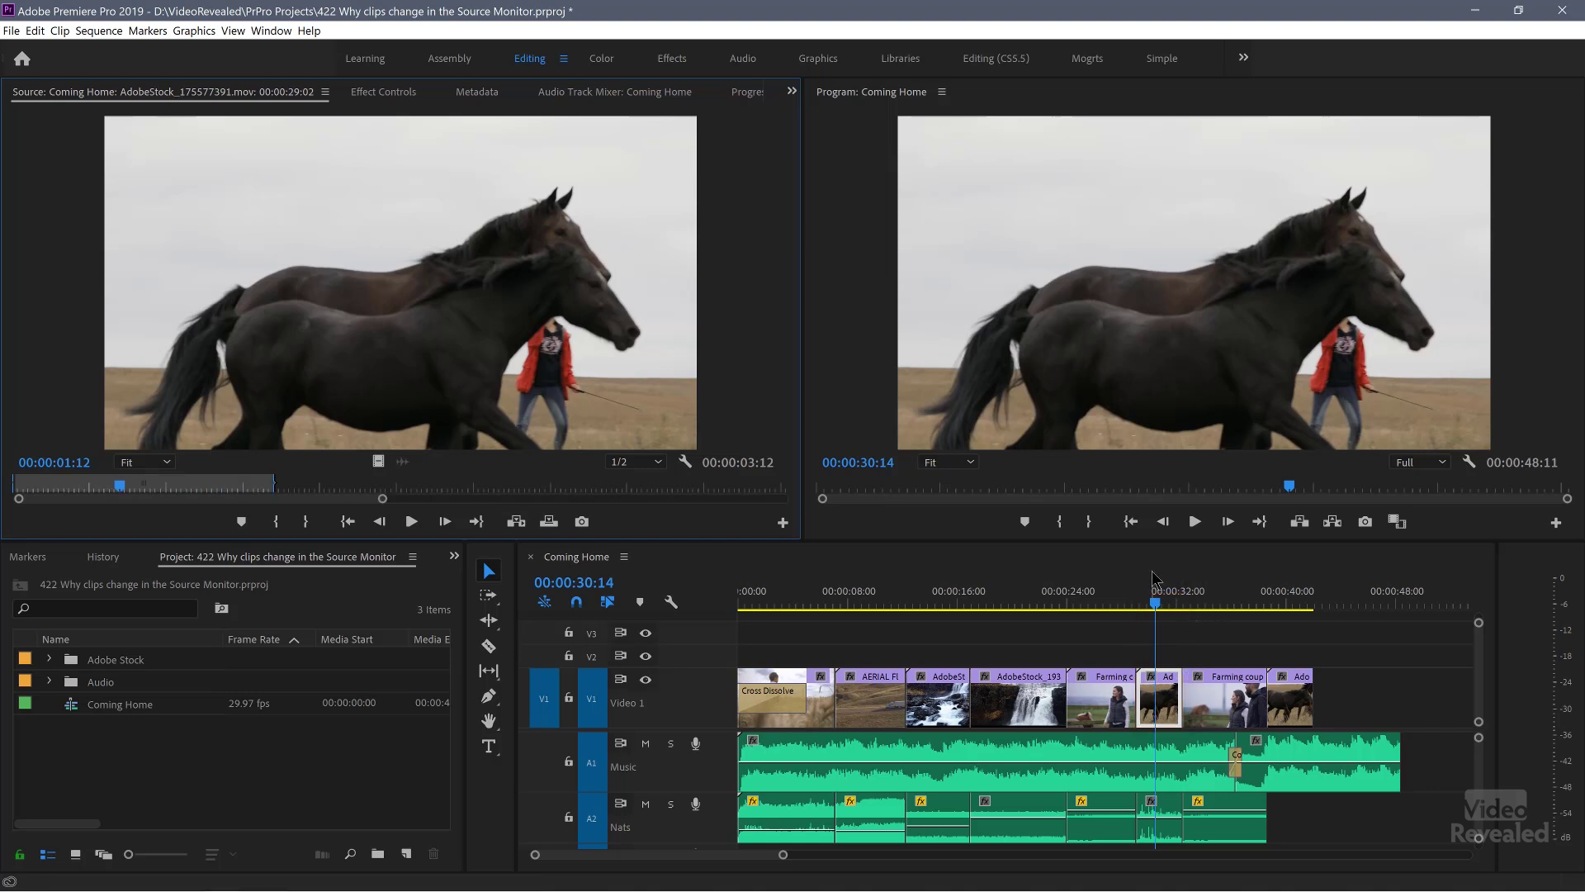
key(equal)
scroll(973, 609, down, 3)
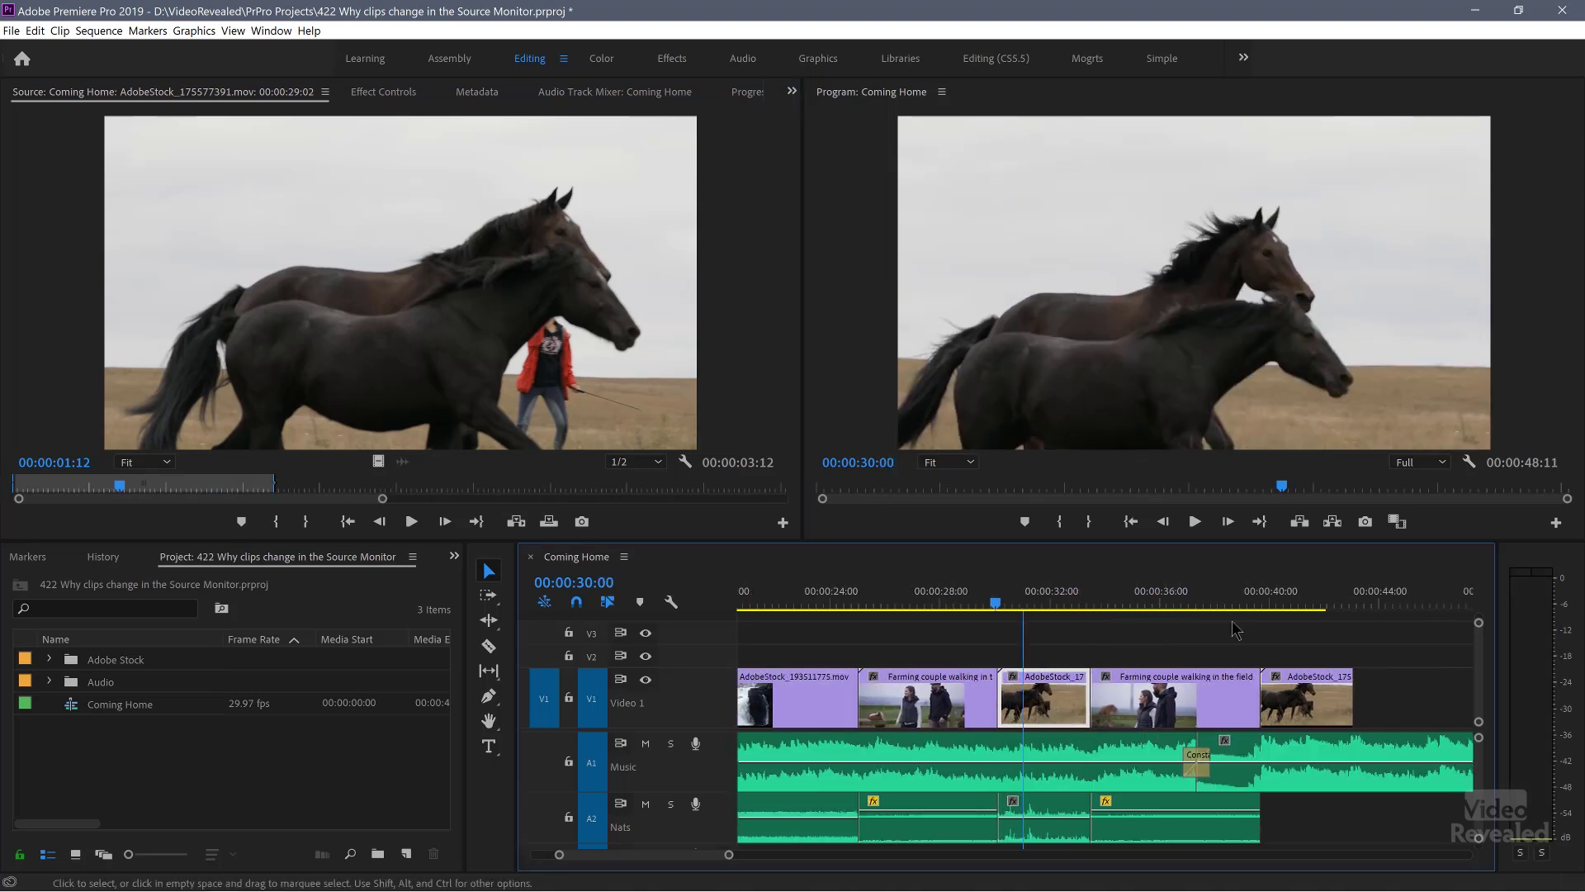
key(space)
key(equal)
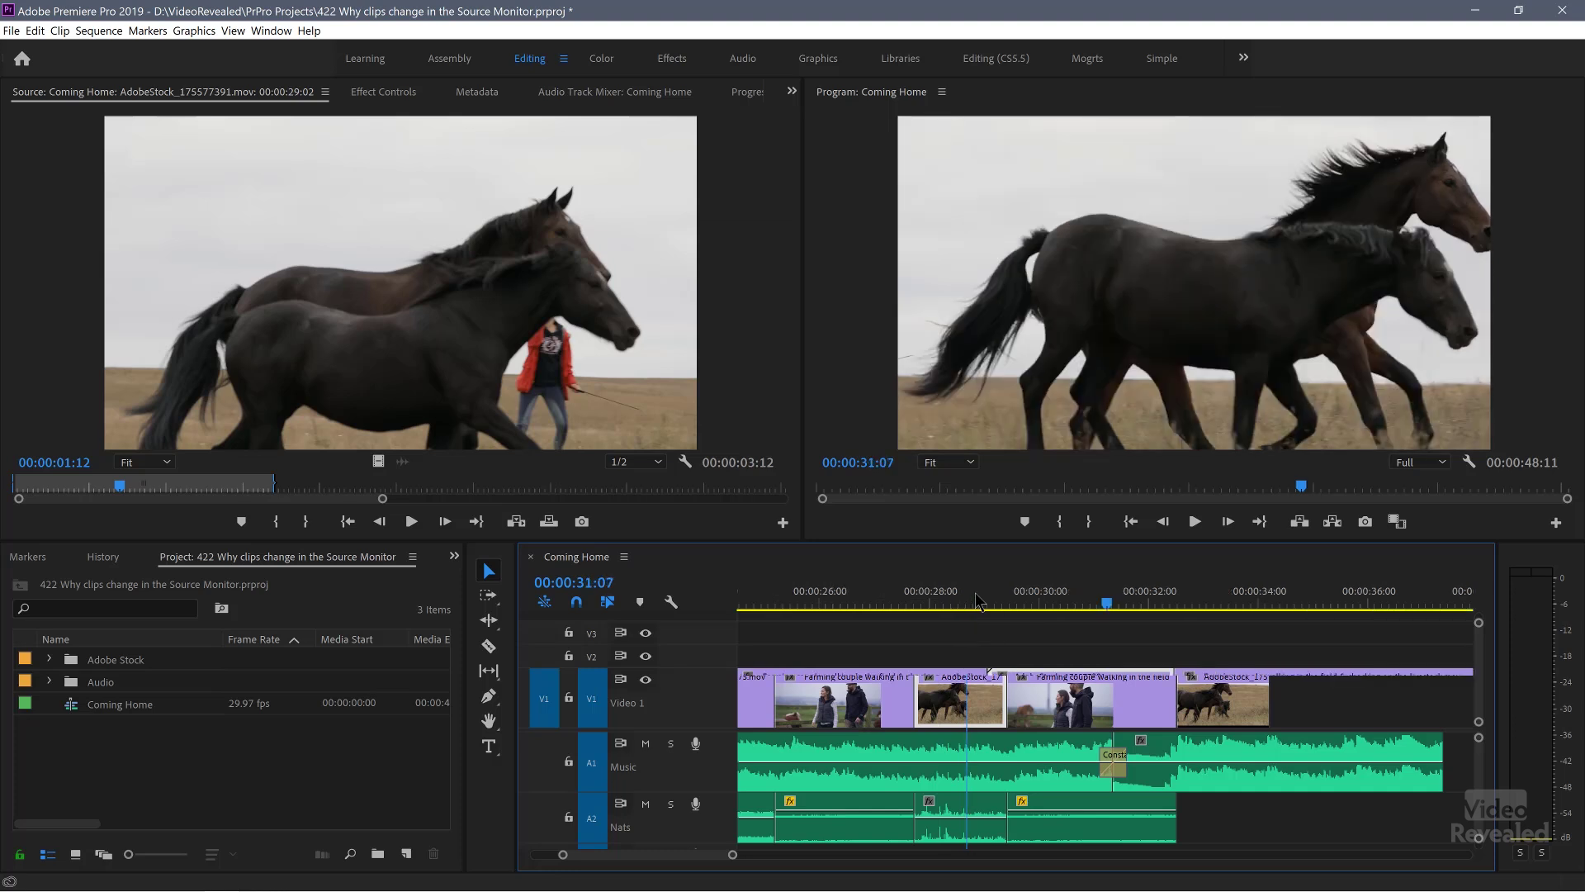
key(minus)
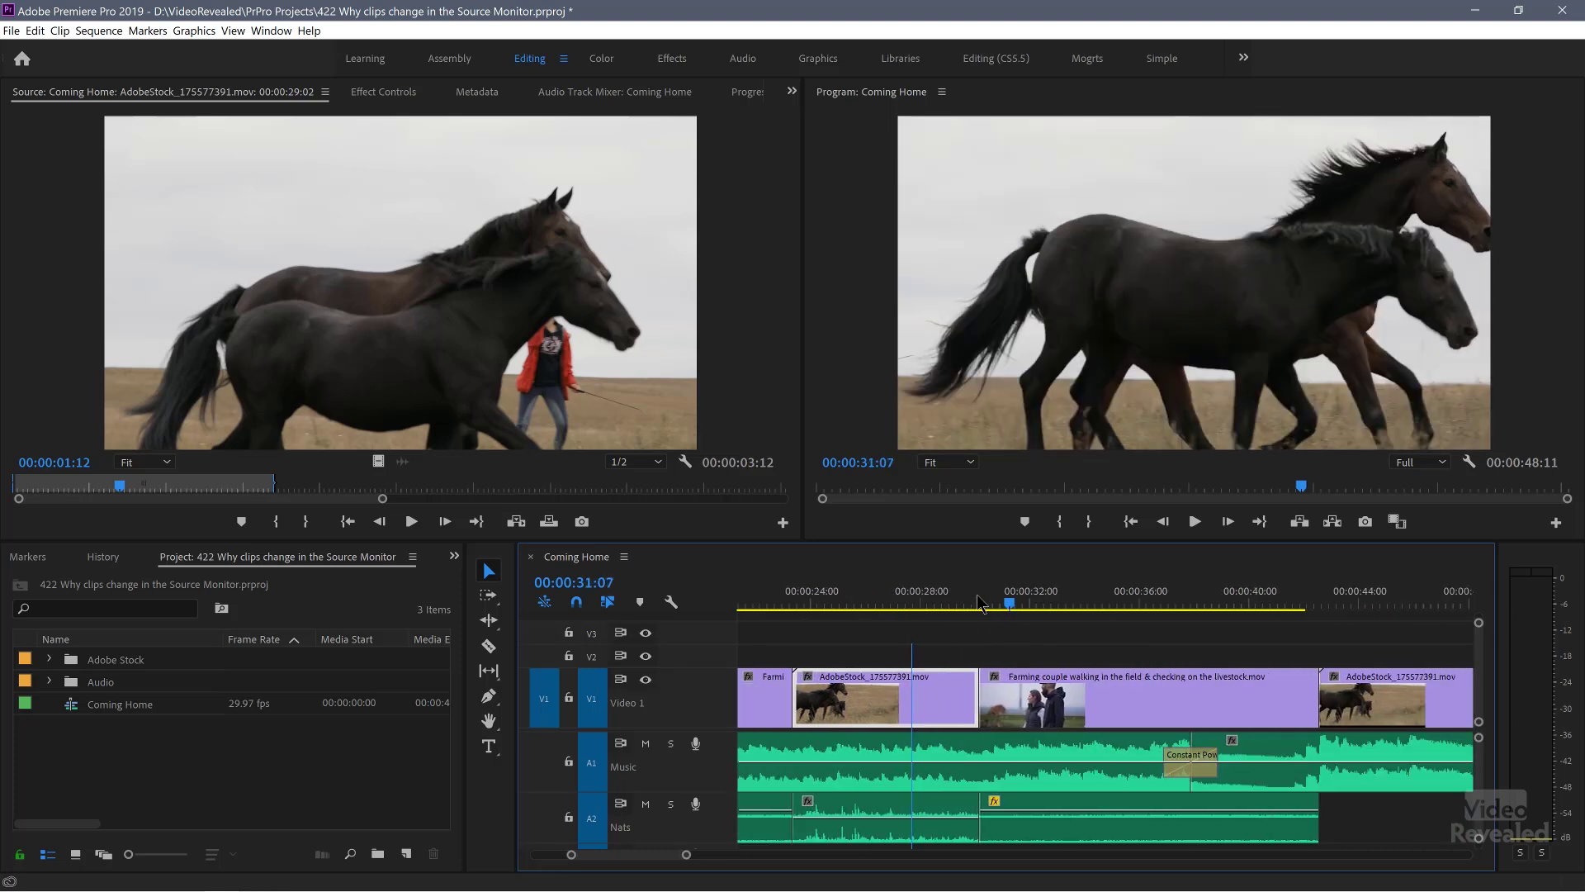
scroll(980, 606, down, 2)
scroll(980, 606, down, 2)
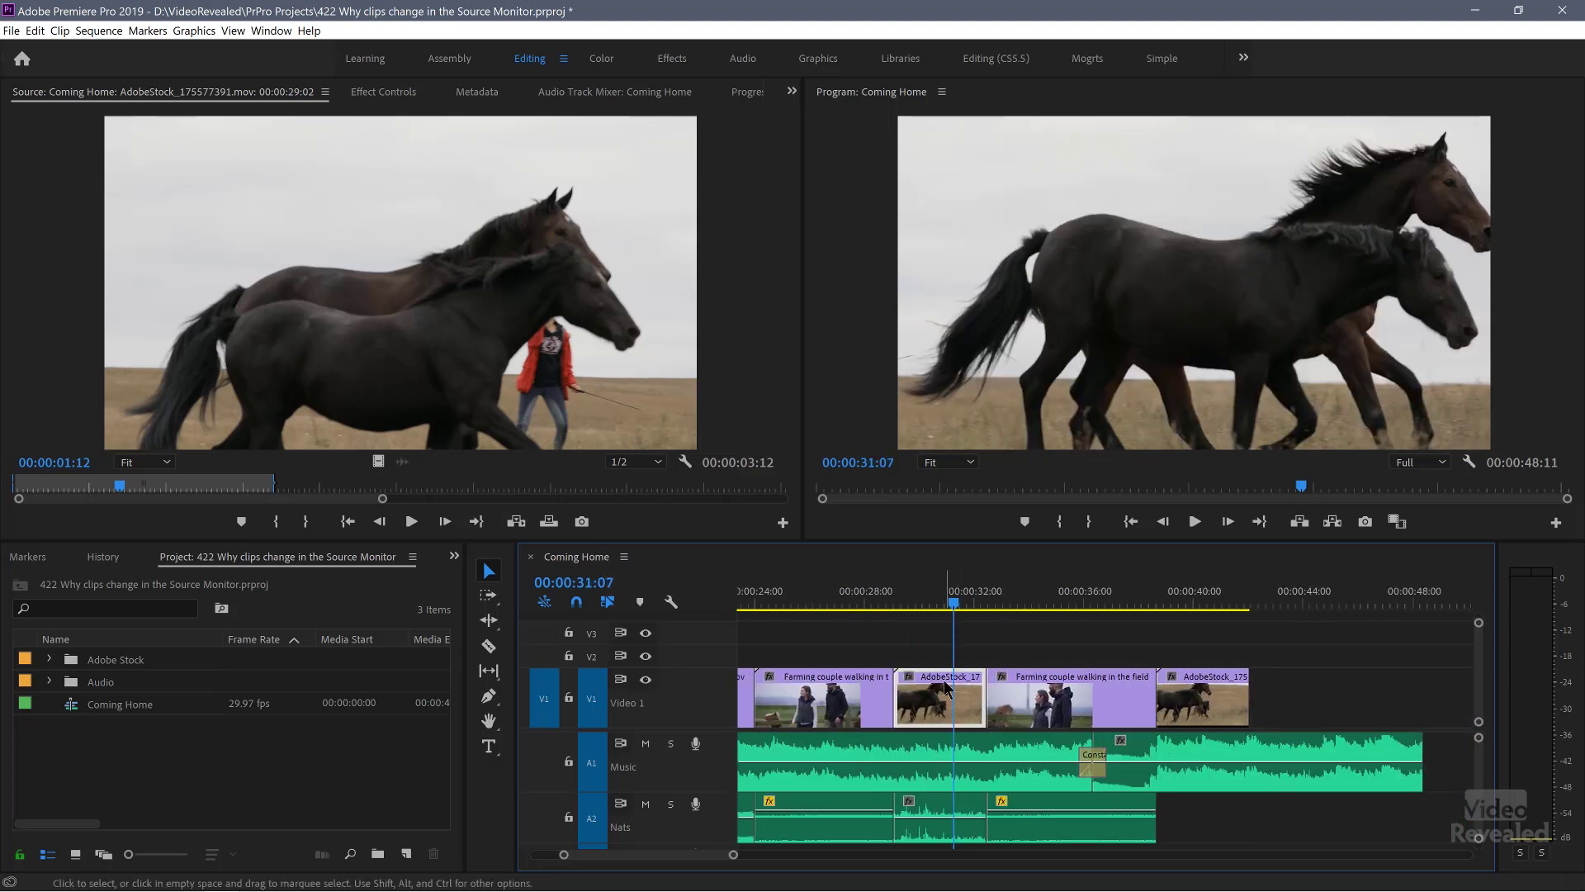
key(space)
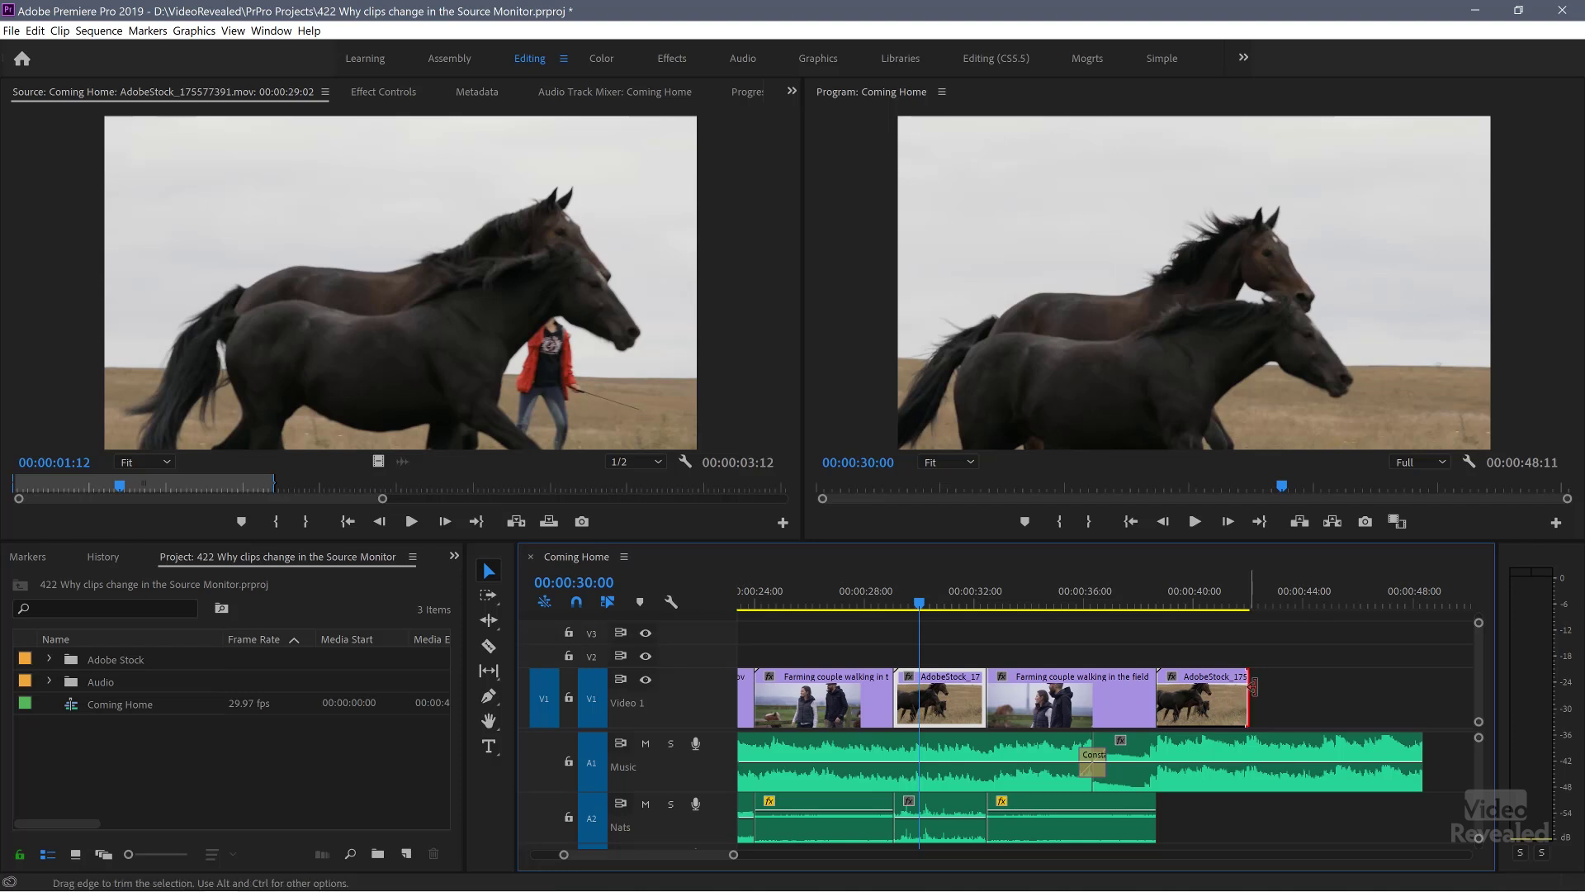
drag(1253, 686, 1329, 686)
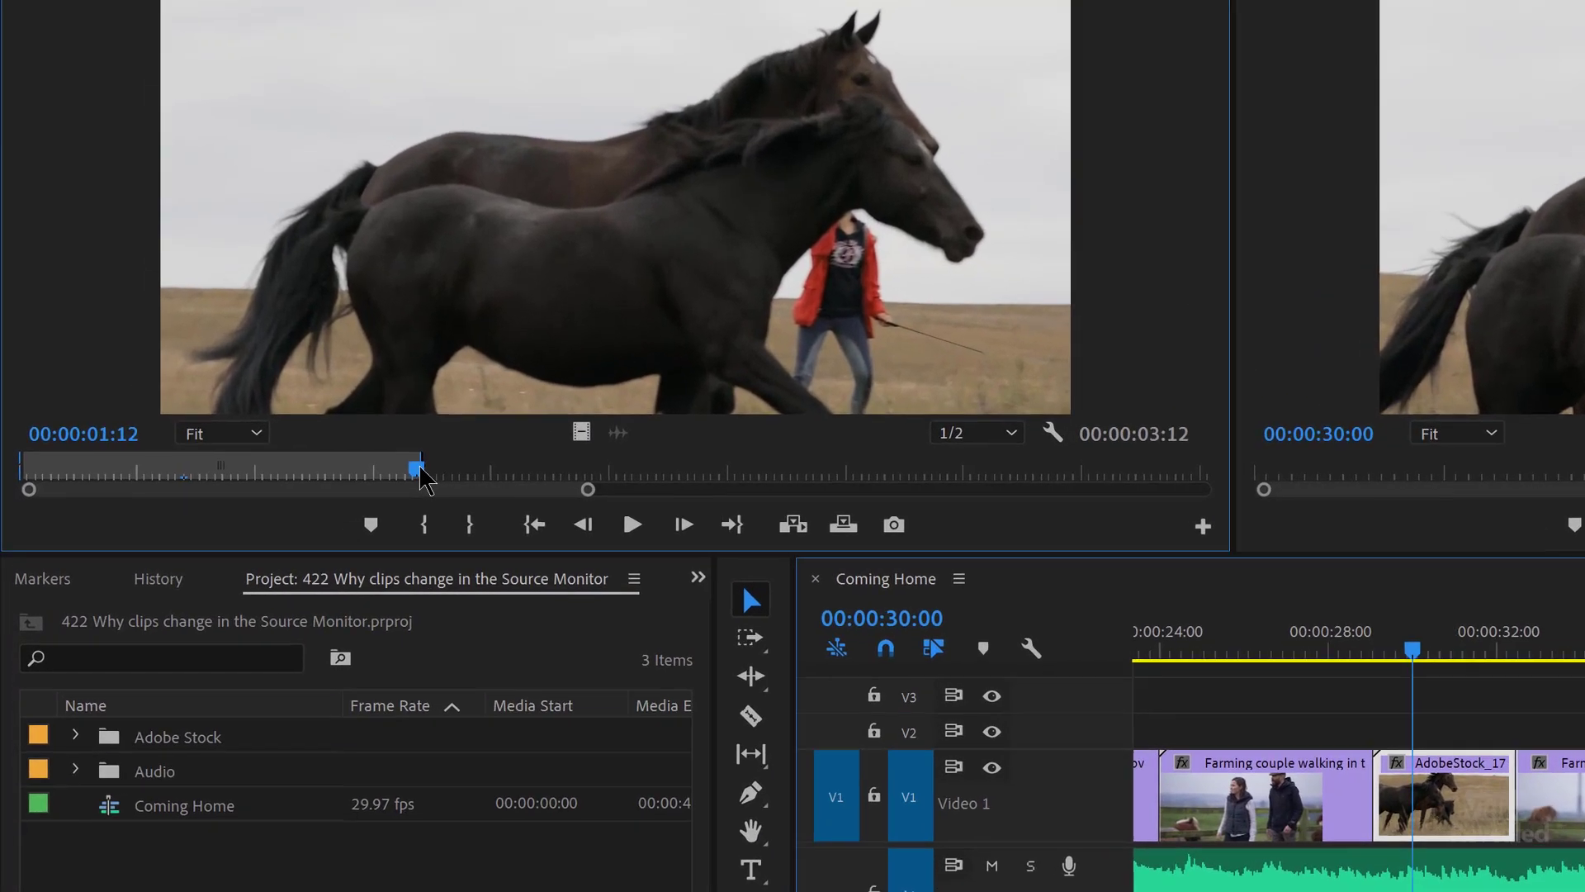
Adjust the source out point and lift the 00:00:30 horses clip from V1 onto V2.
click(272, 487)
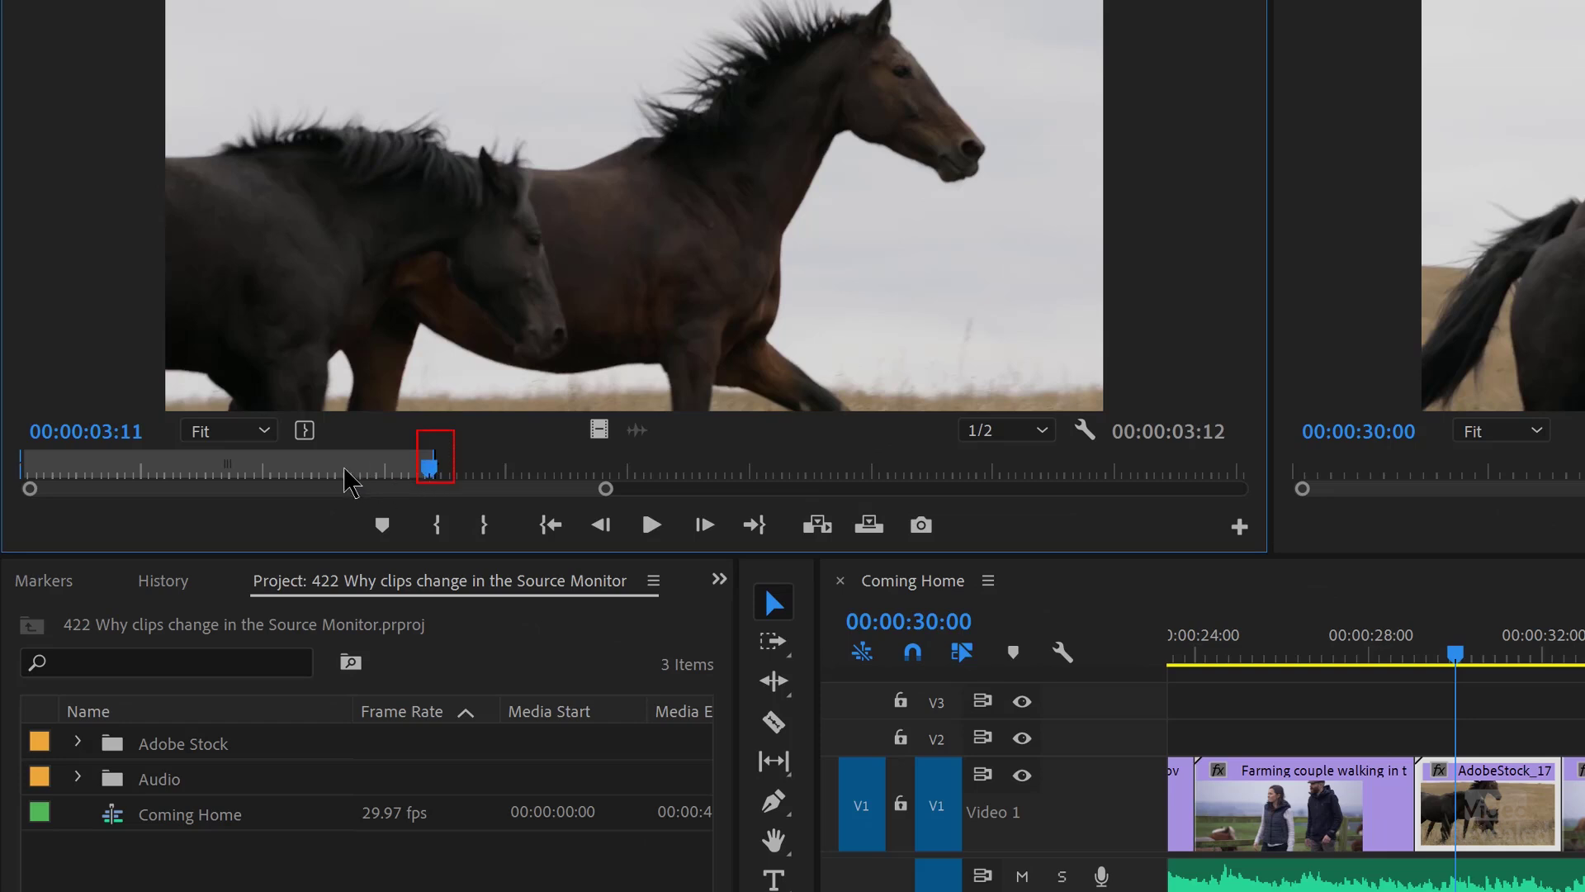
drag(428, 475, 609, 453)
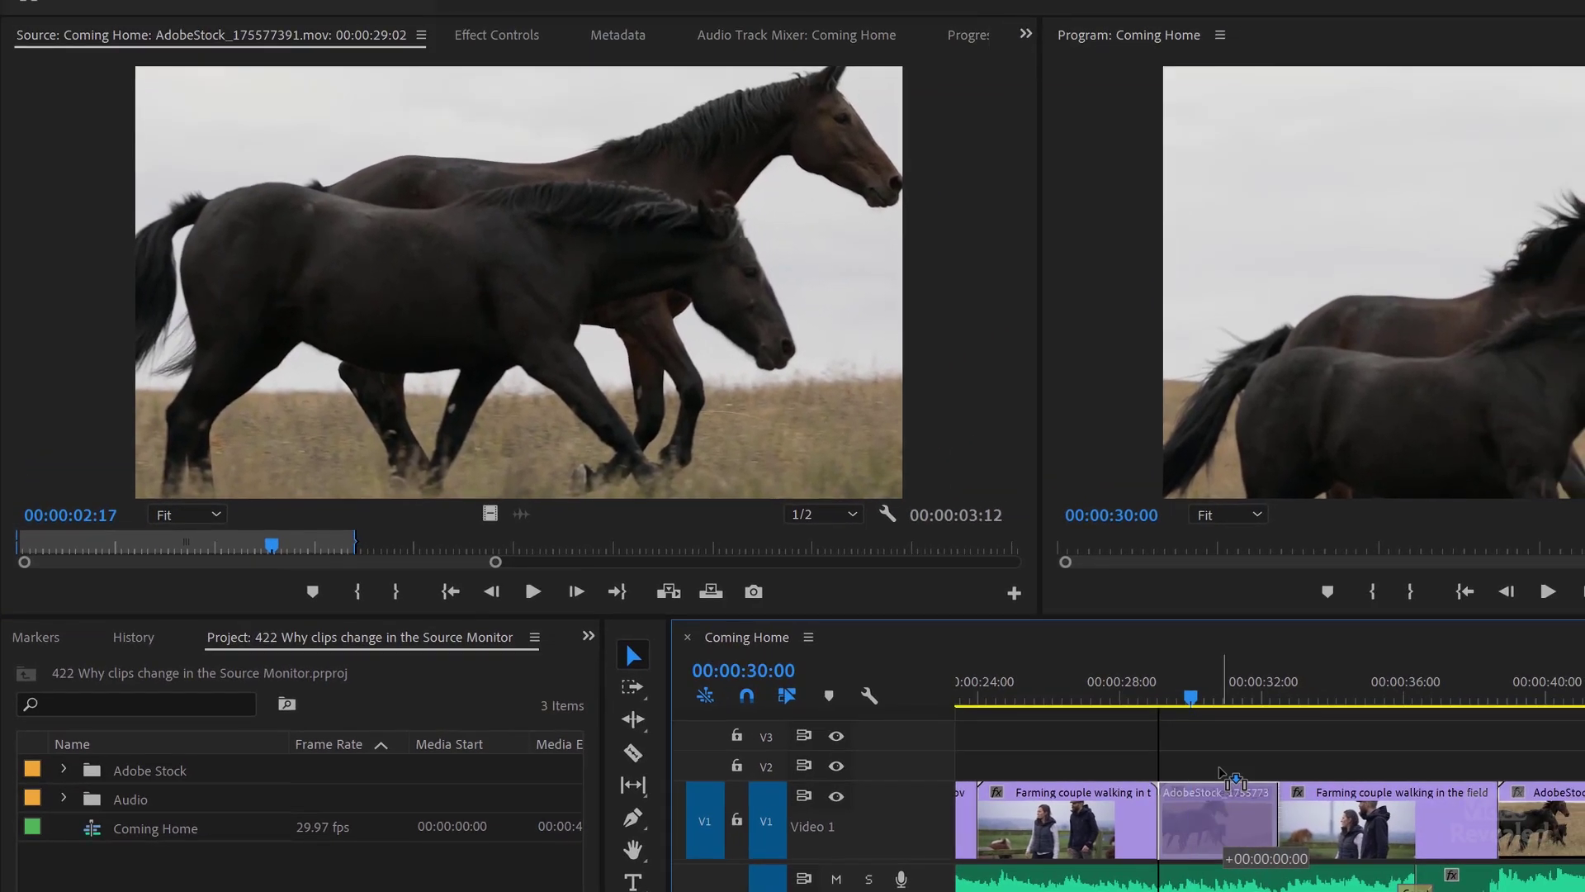
drag(1494, 797, 1494, 747)
drag(1222, 770, 1222, 768)
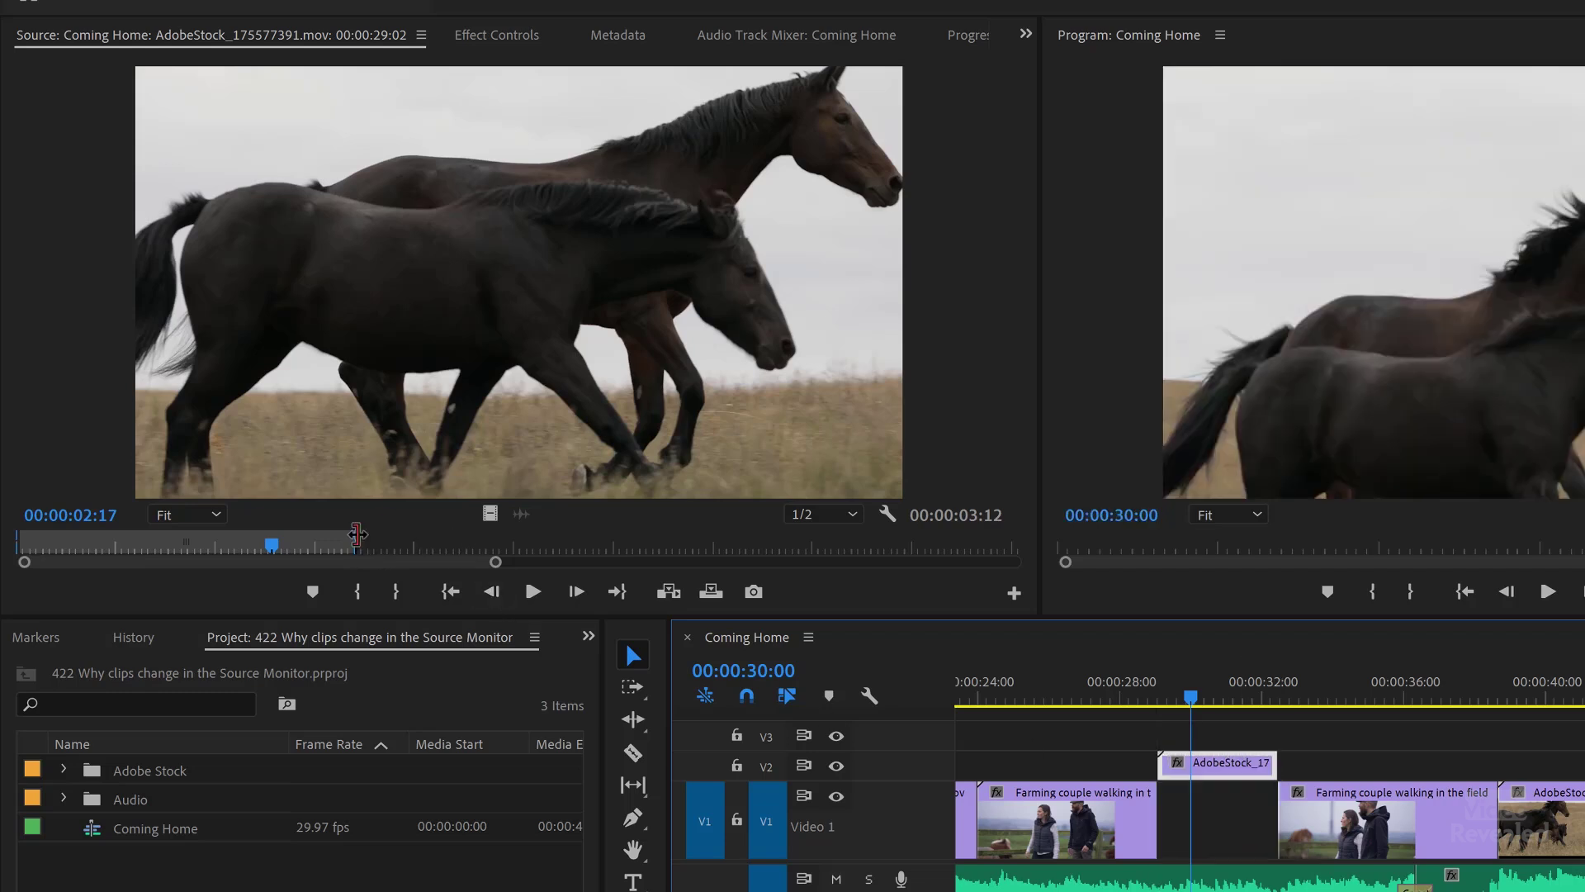
drag(356, 535, 865, 534)
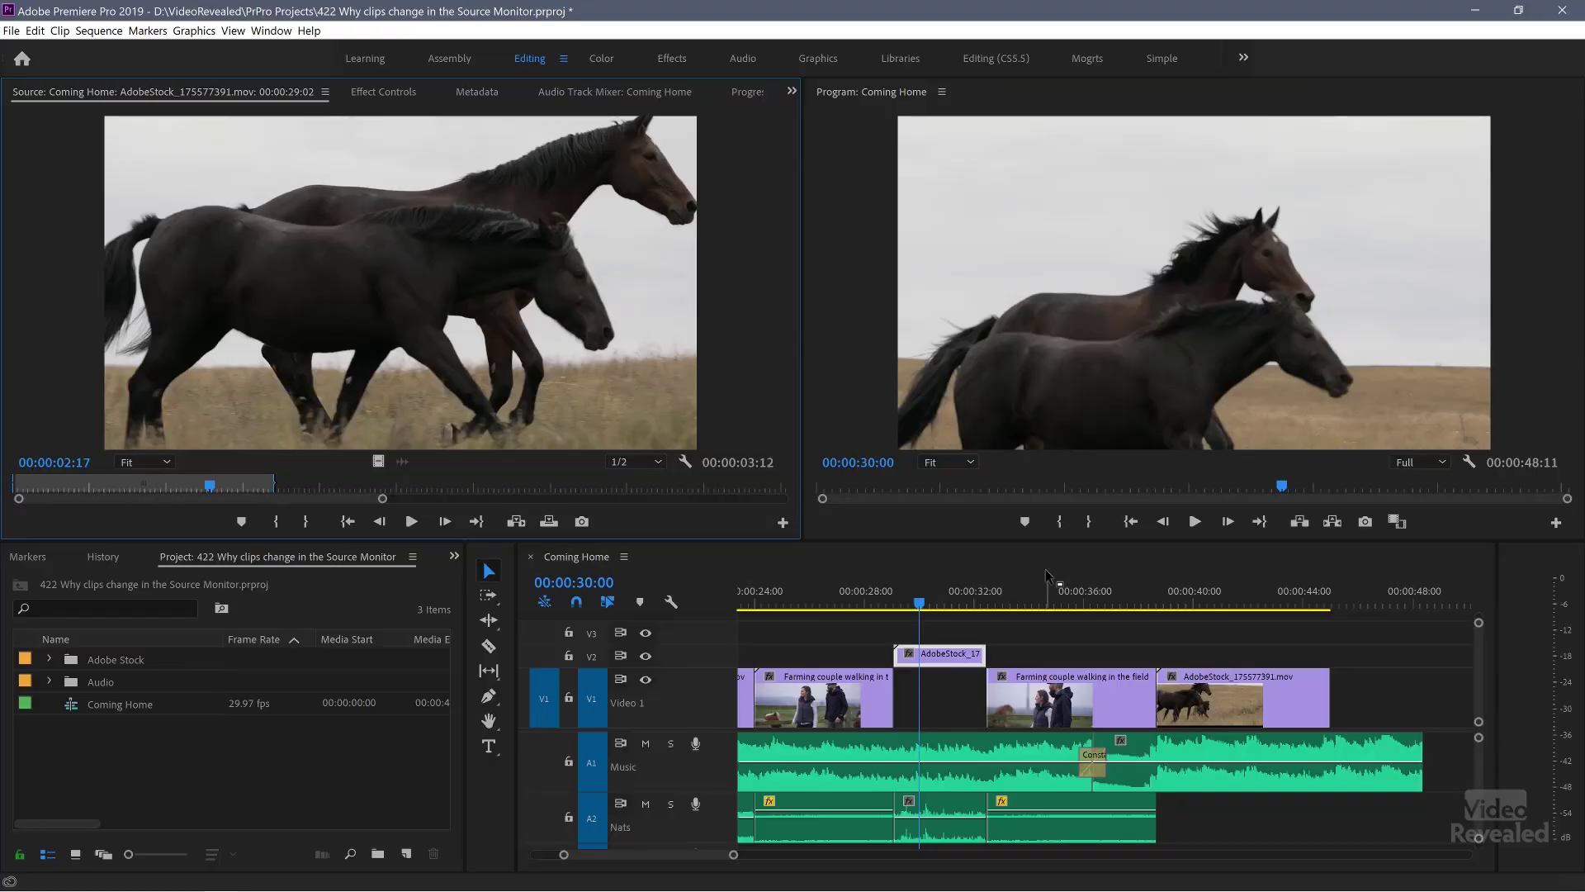
Delete the extra horses clip at the sequence end and select the V1 horses clip at 00:00:30:14.
click(1270, 677)
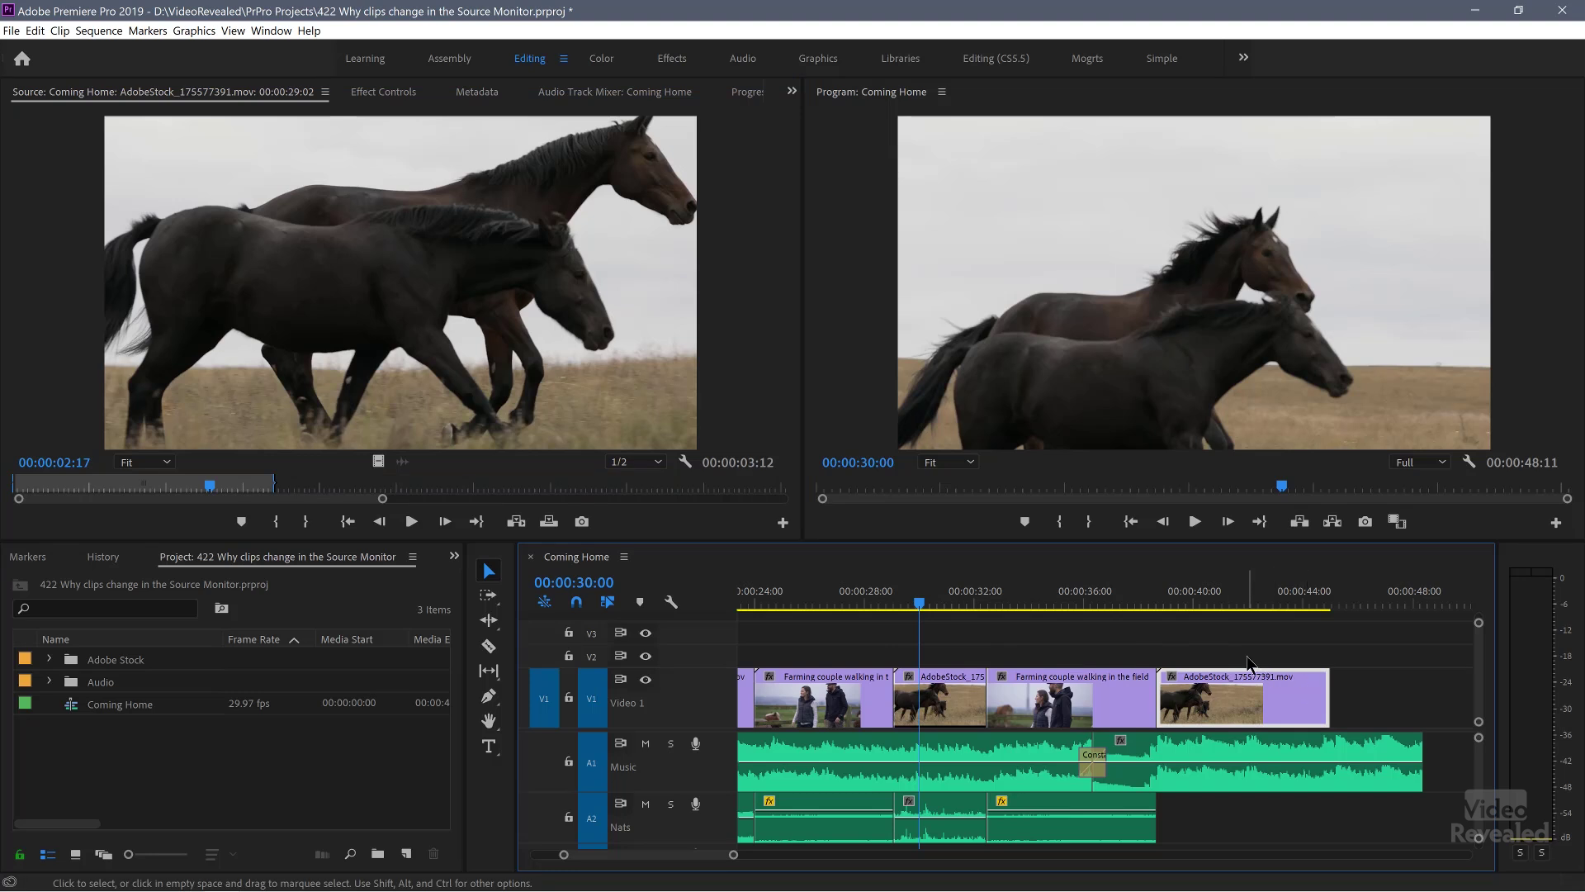
key(Delete)
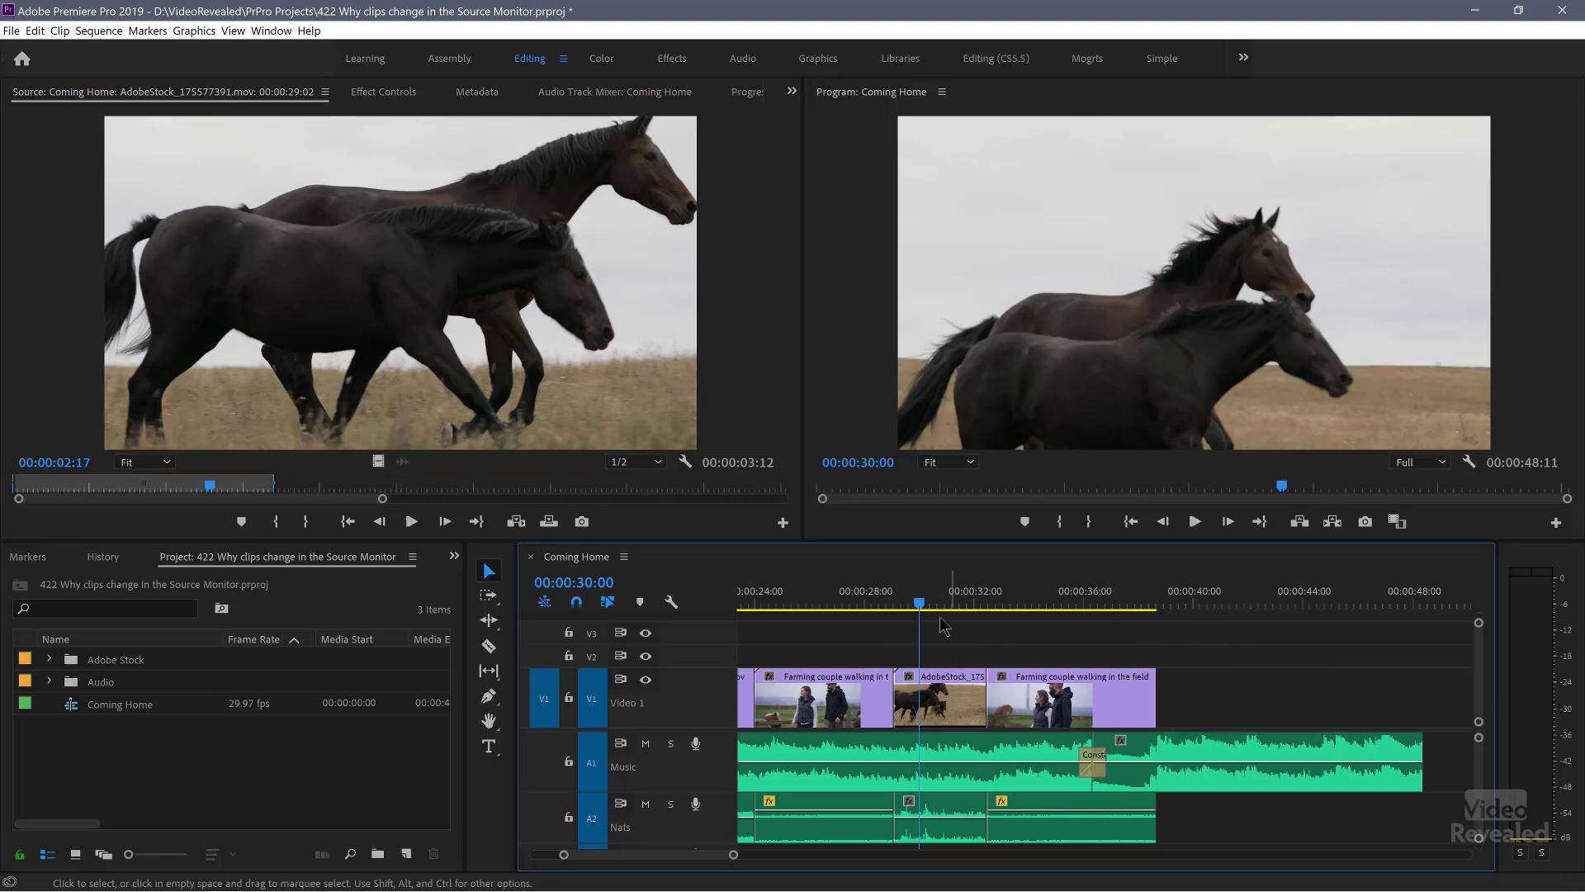
drag(926, 607, 938, 606)
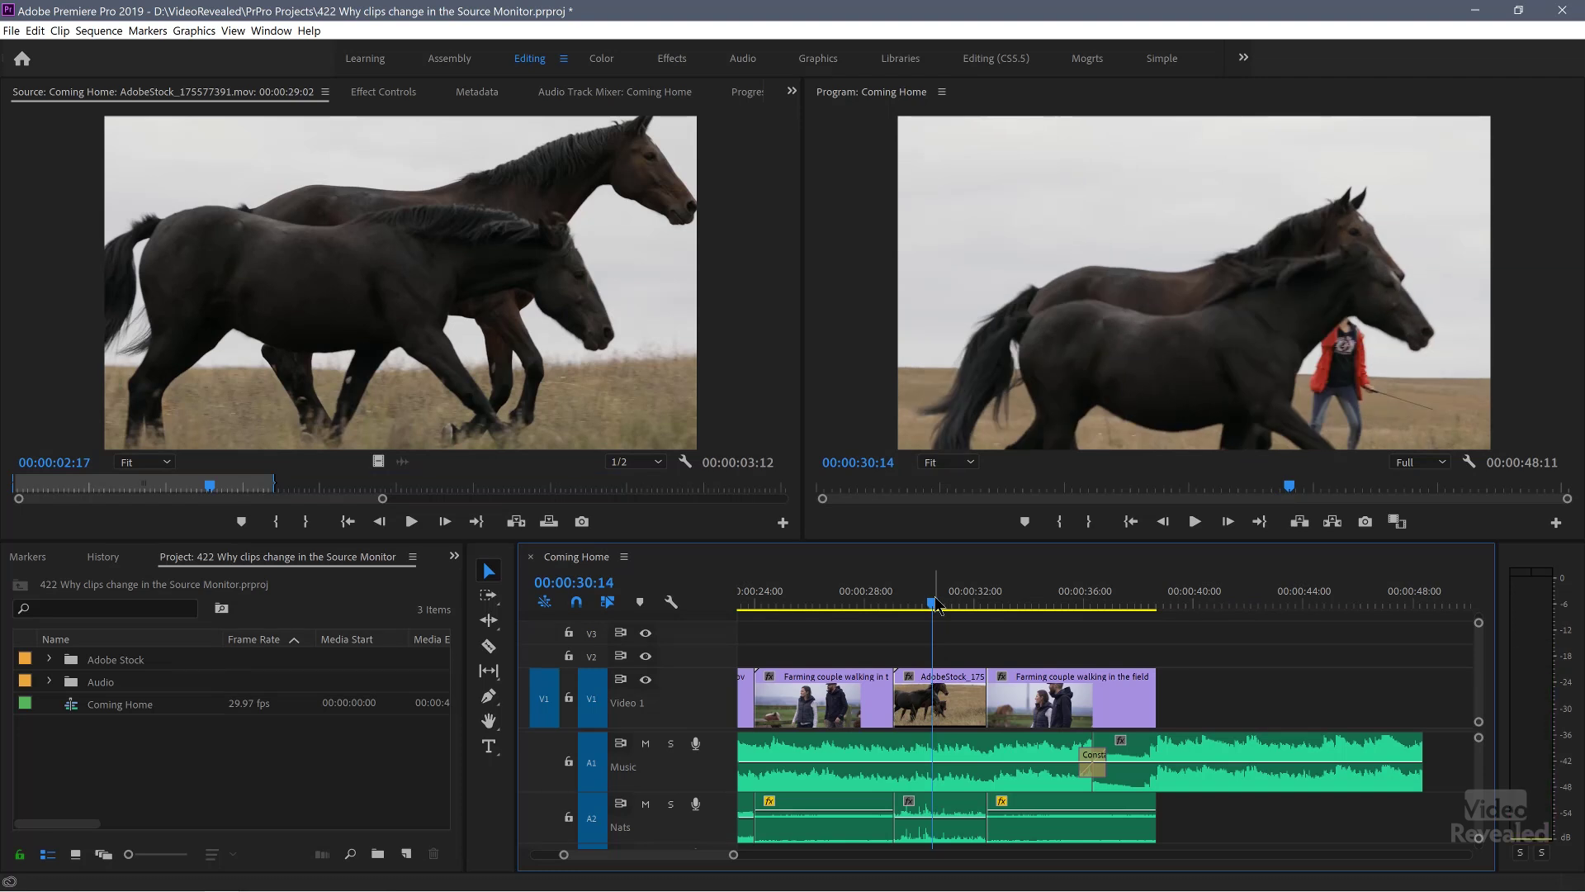
click(954, 723)
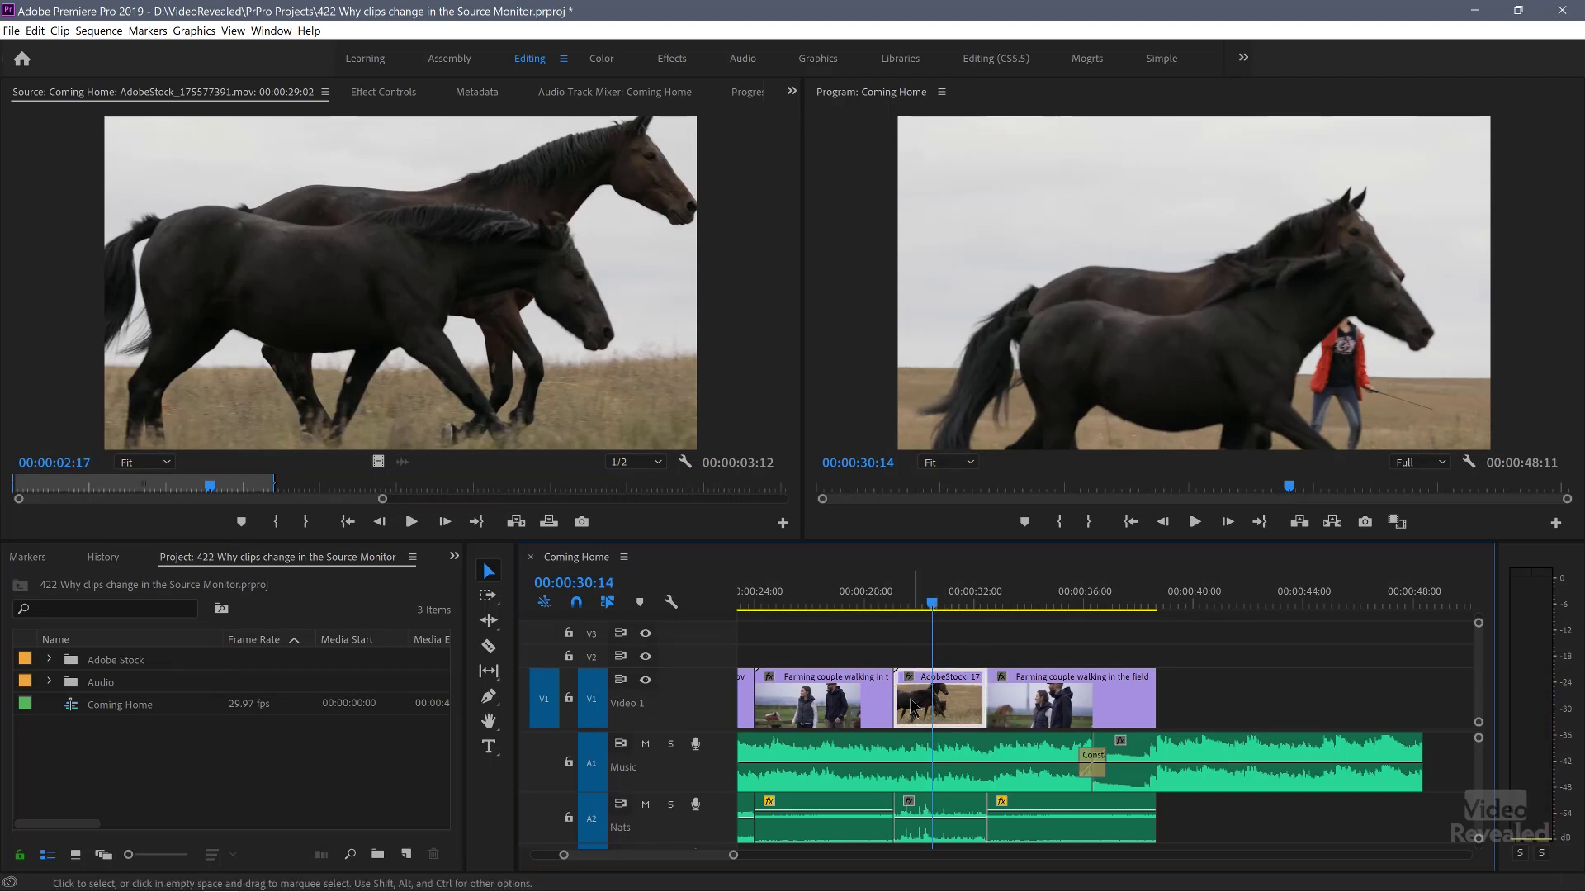
Match Frame to load AdobeStock_175577391.mov at 00:00:01:15, matching sequence frame 00:00:30:17.
key(f)
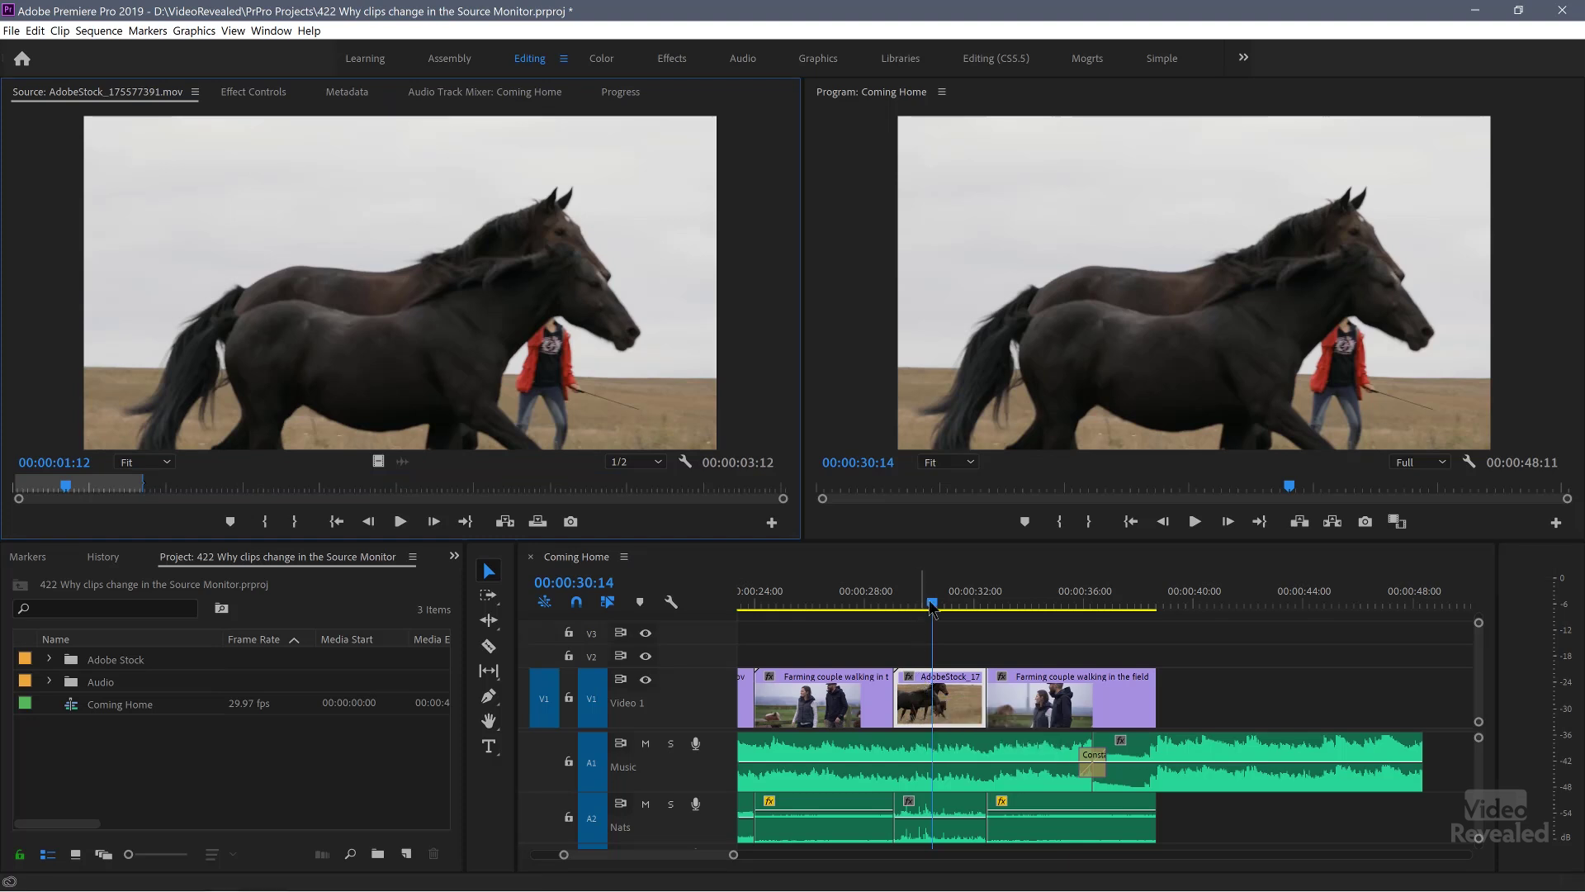
drag(938, 600, 939, 603)
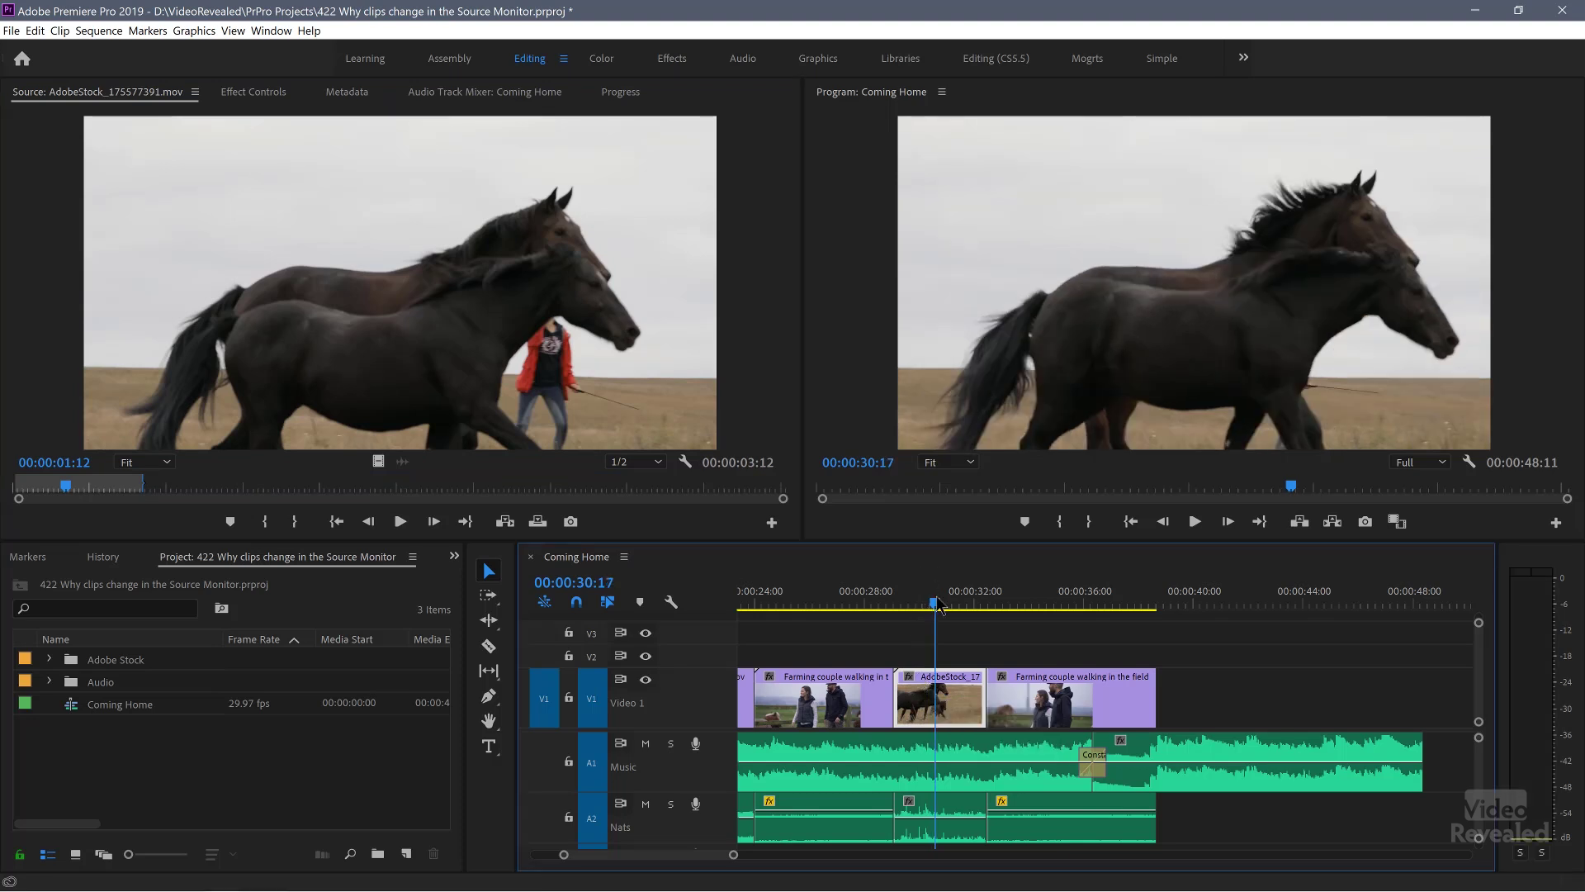
double_click(932, 692)
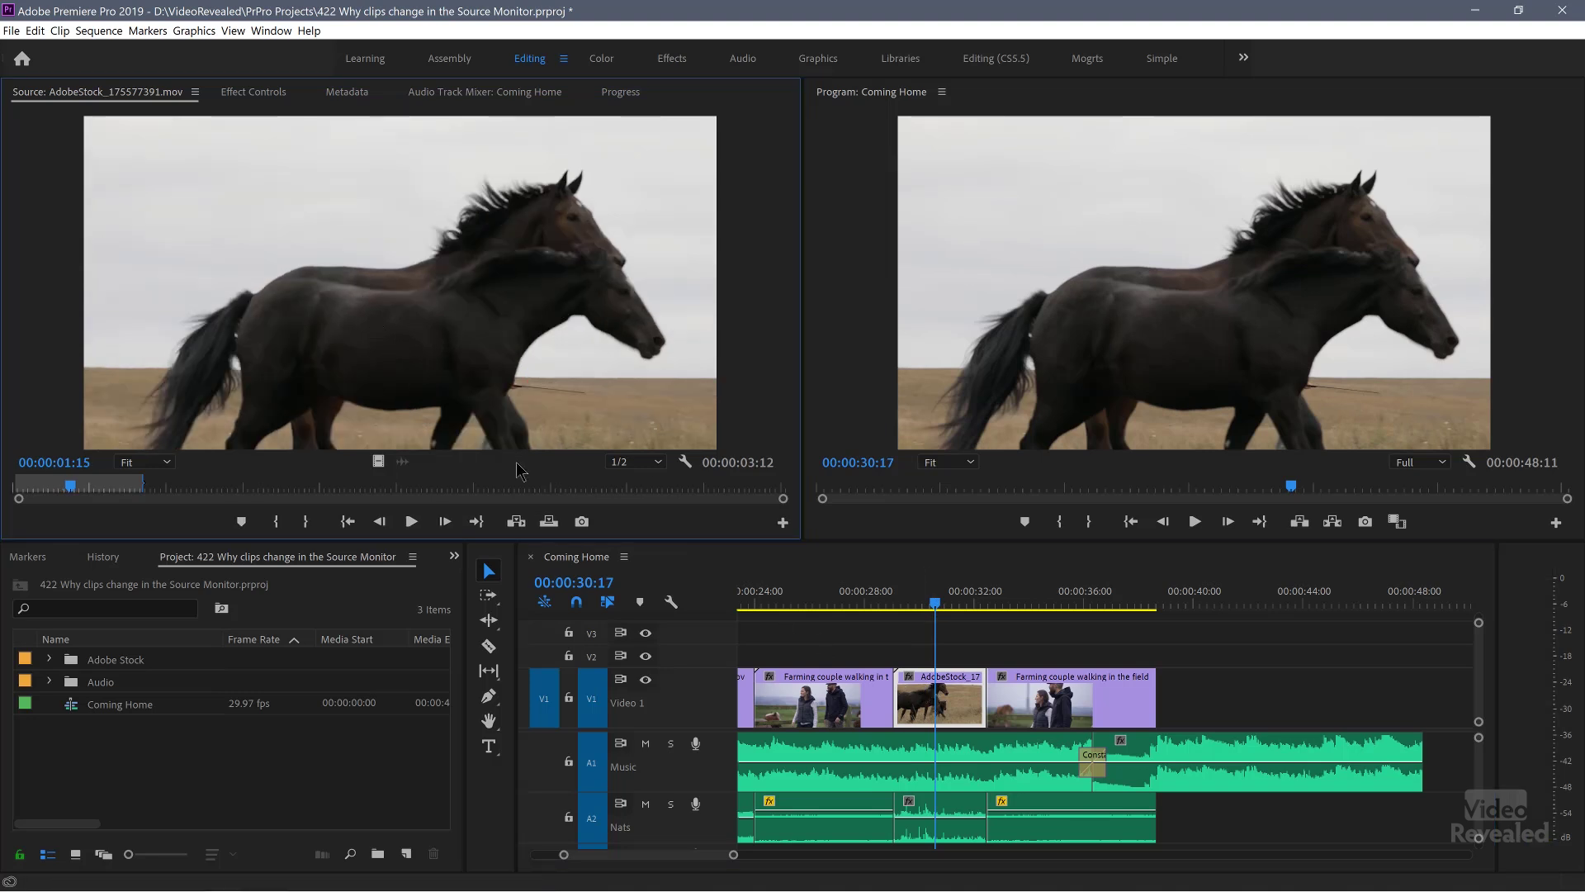
double_click(940, 710)
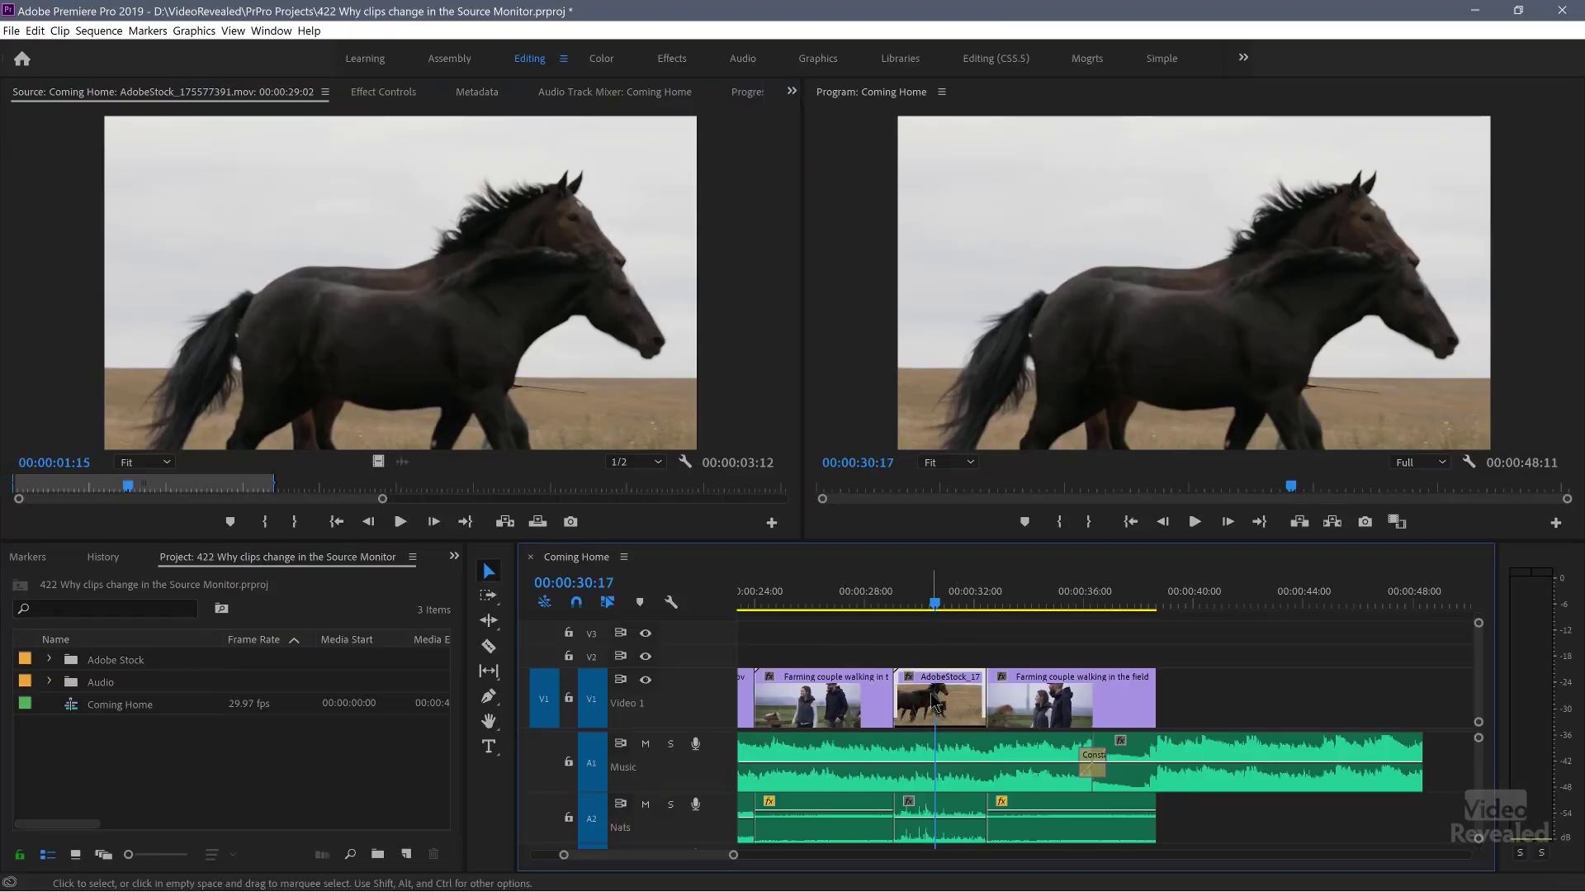
key(f)
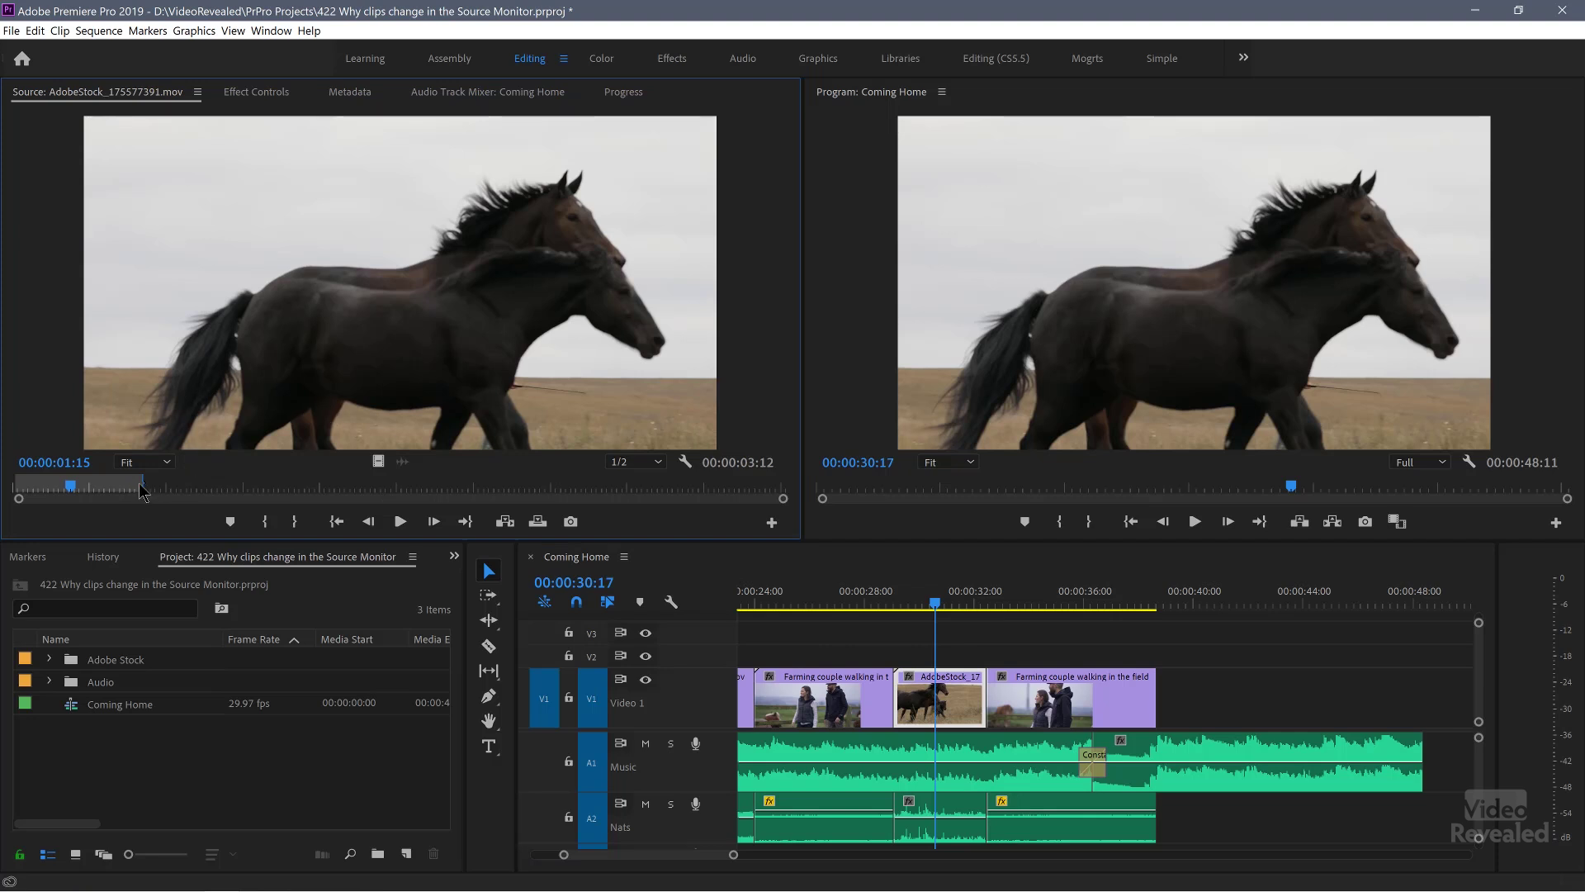
Mark a source in point at 00:00:15:02 on the horse head close-up, add it after the last clip, and play.
drag(144, 483, 723, 505)
drag(630, 491, 595, 478)
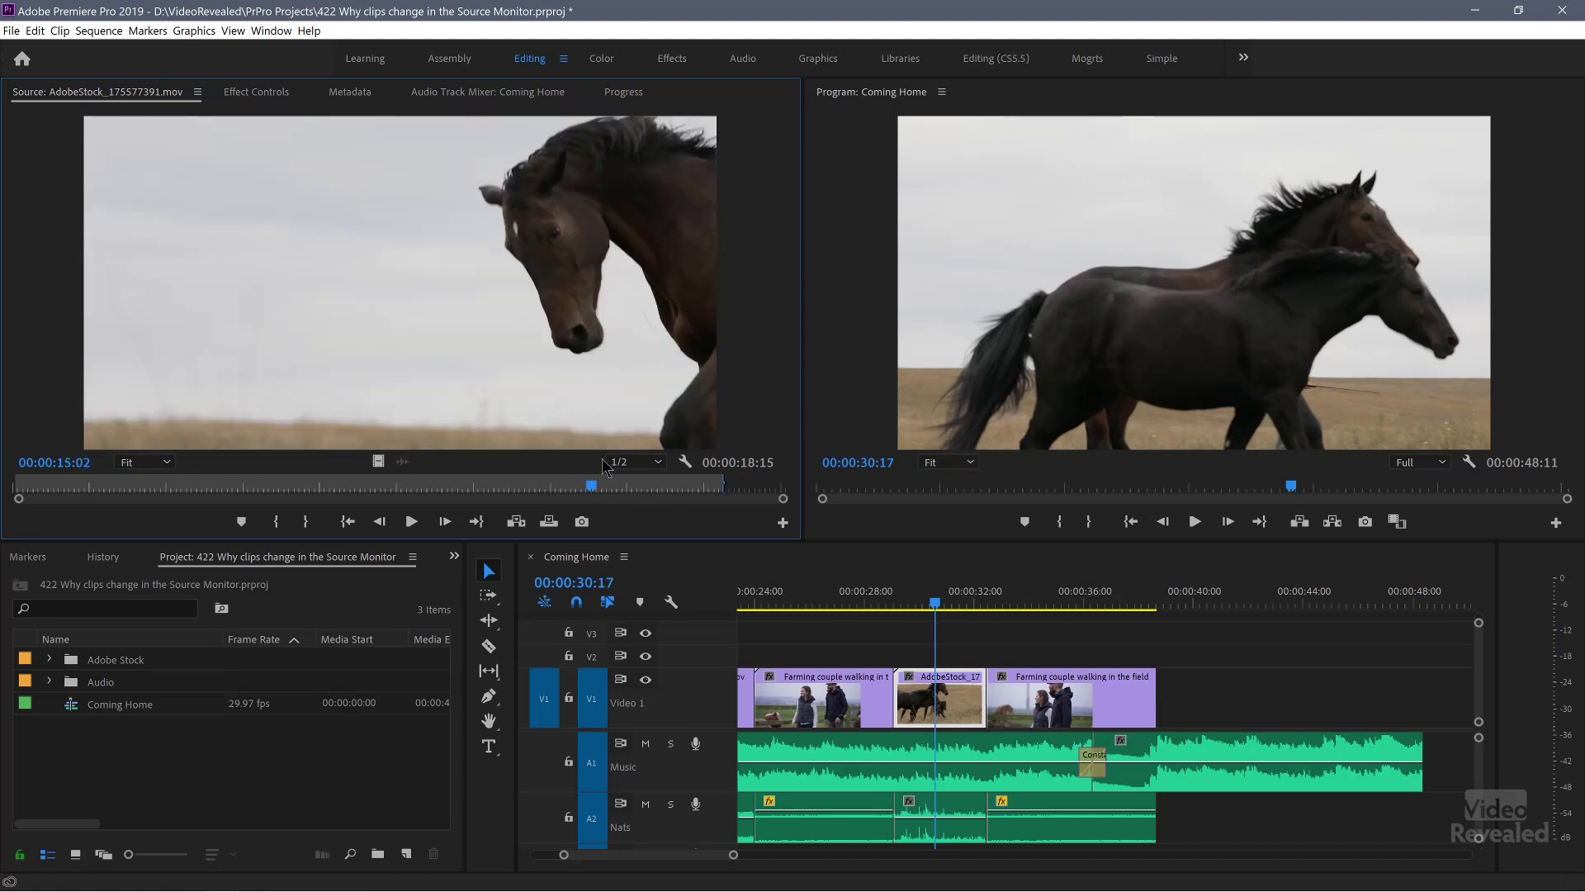
key(i)
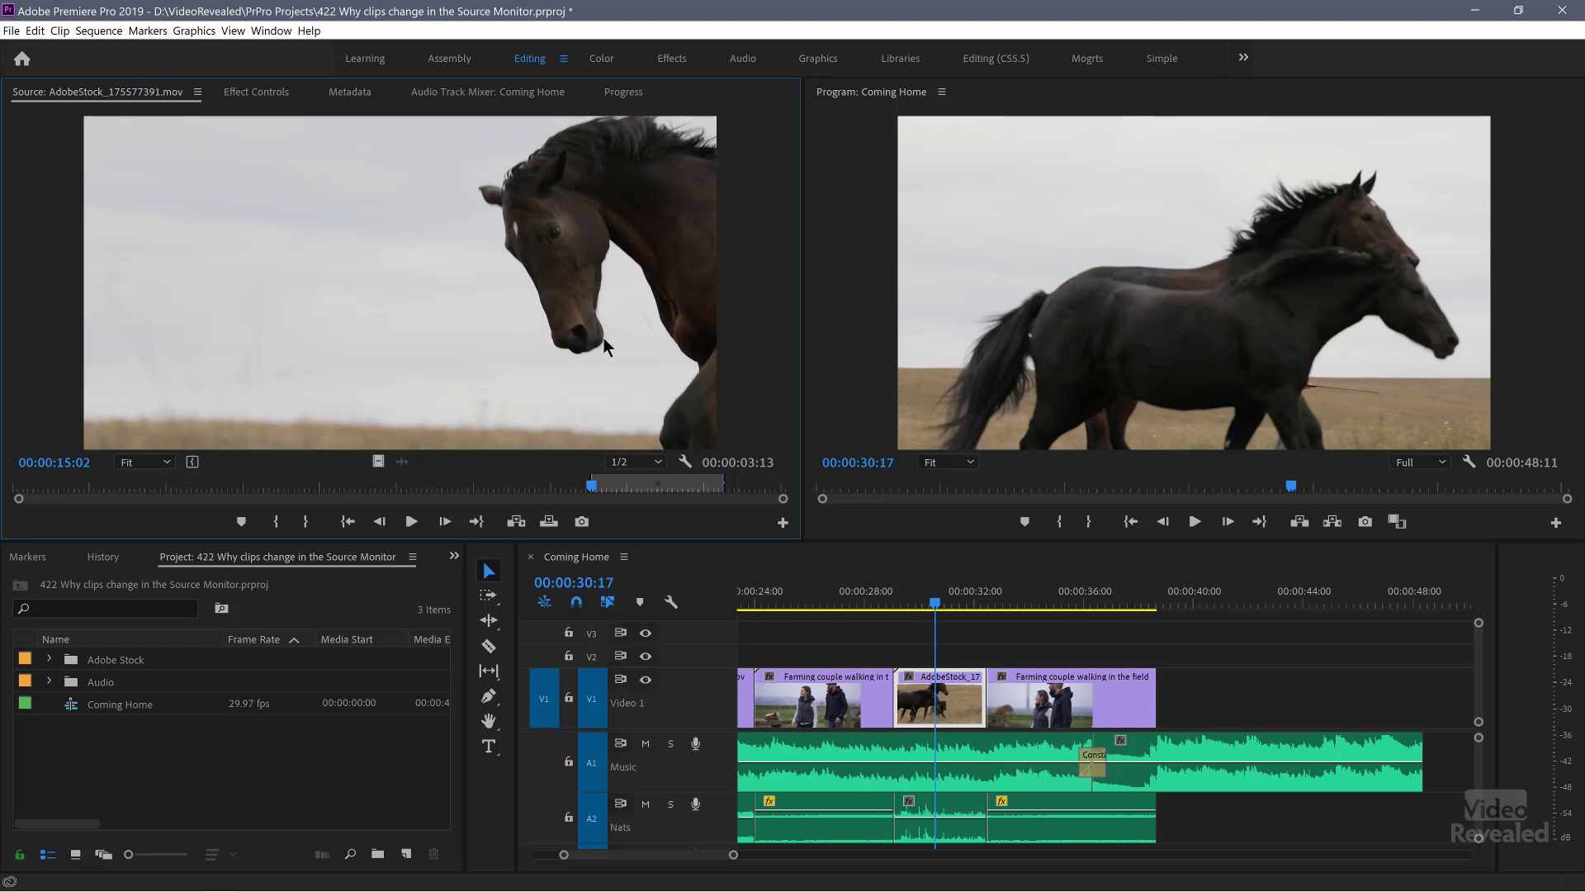
drag(1153, 592, 1143, 685)
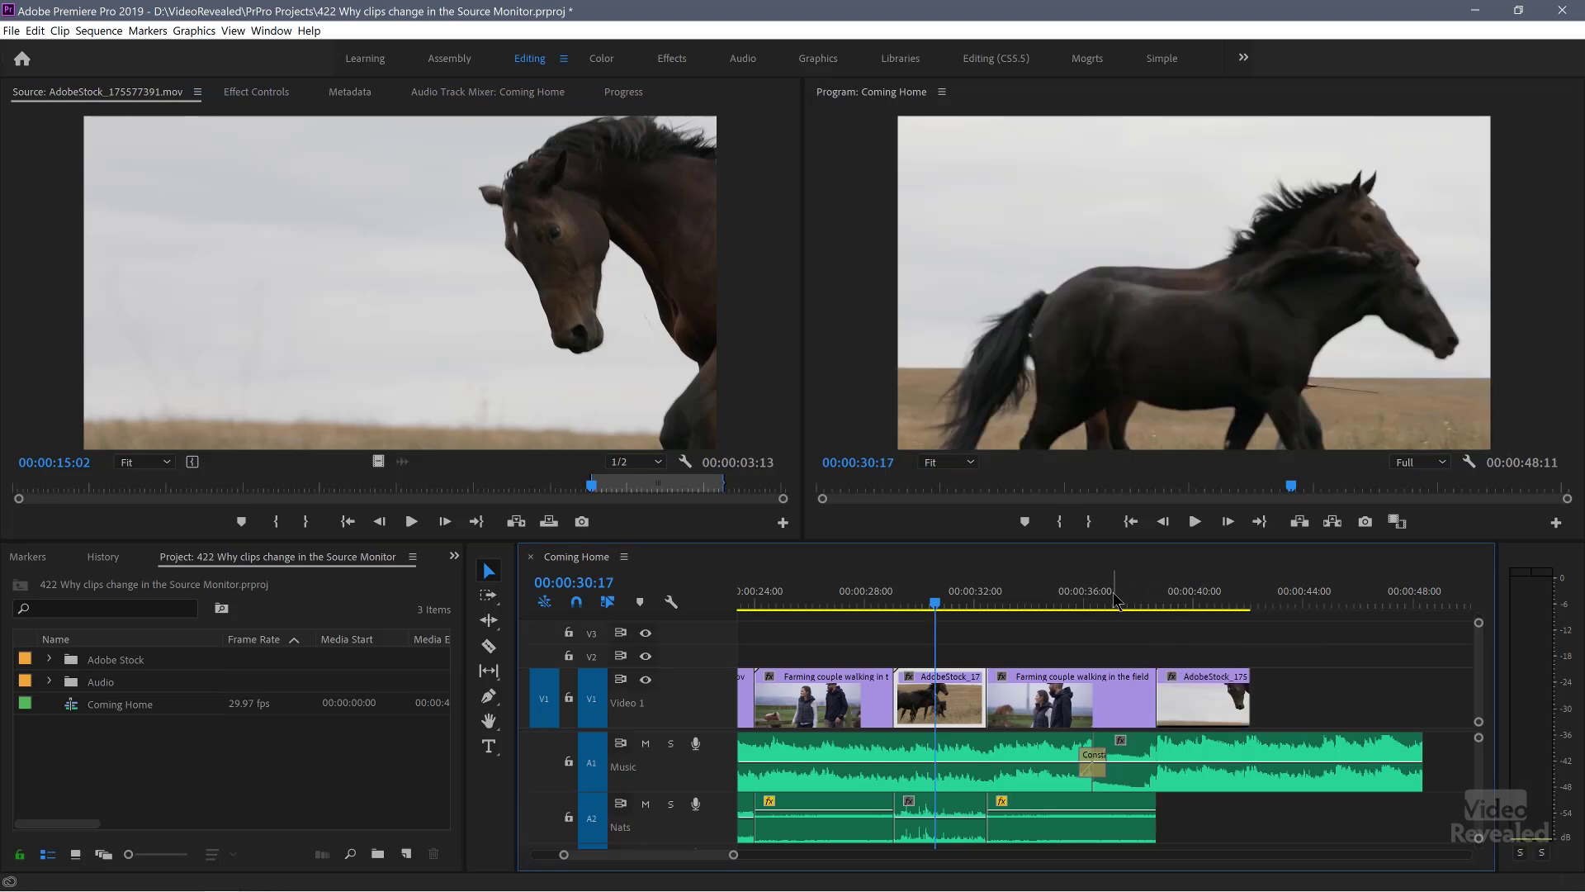
key(space)
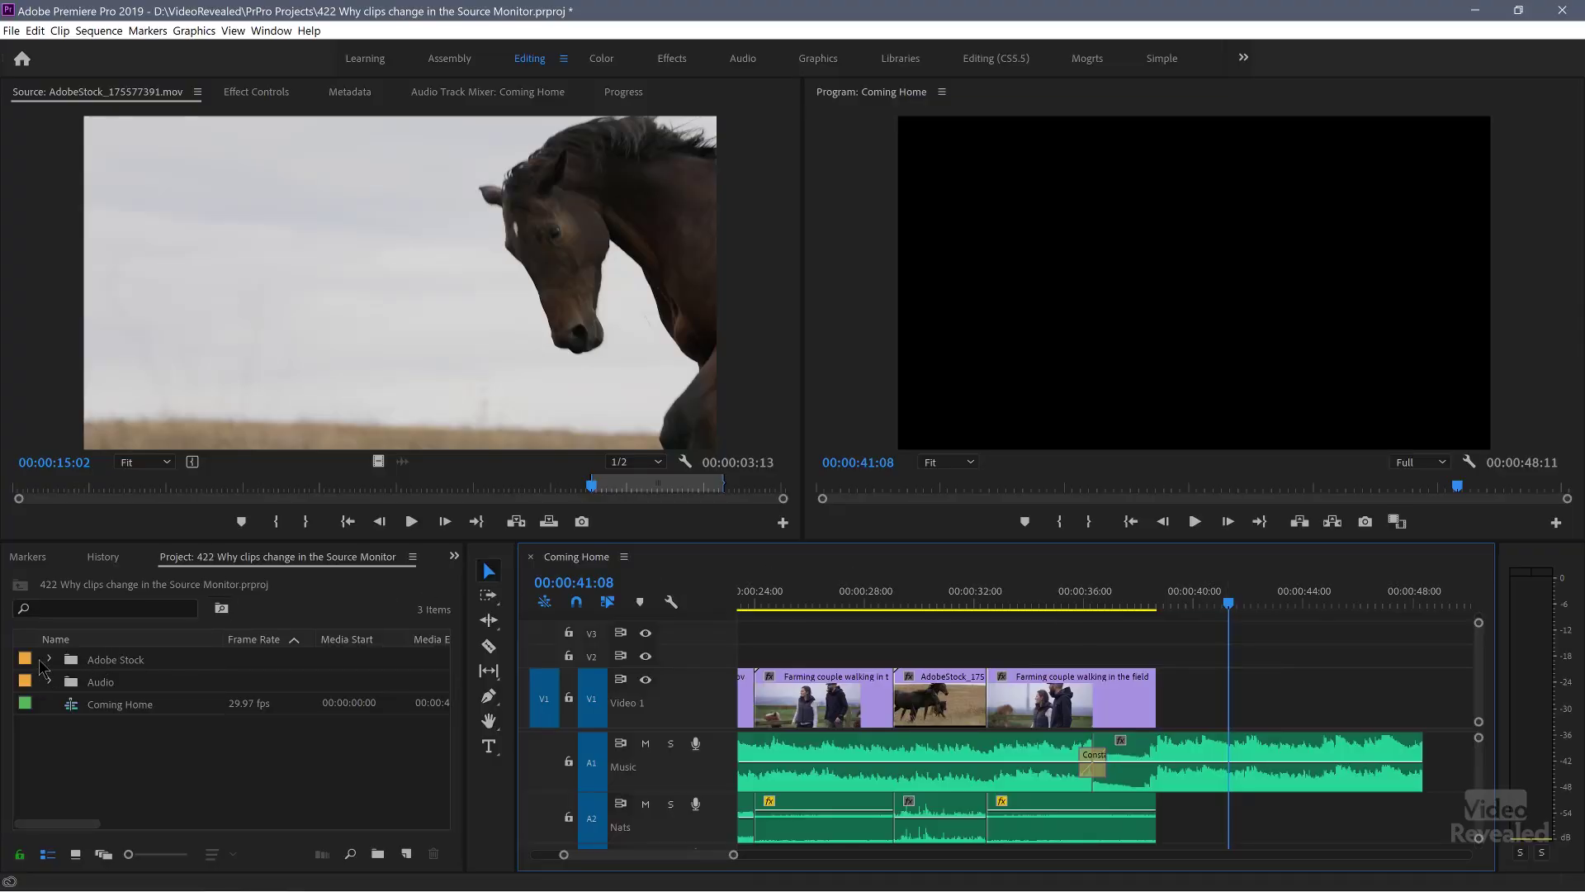
Expand and collapse the Adobe Stock bin in the Project panel to inspect its clips.
click(48, 661)
click(47, 660)
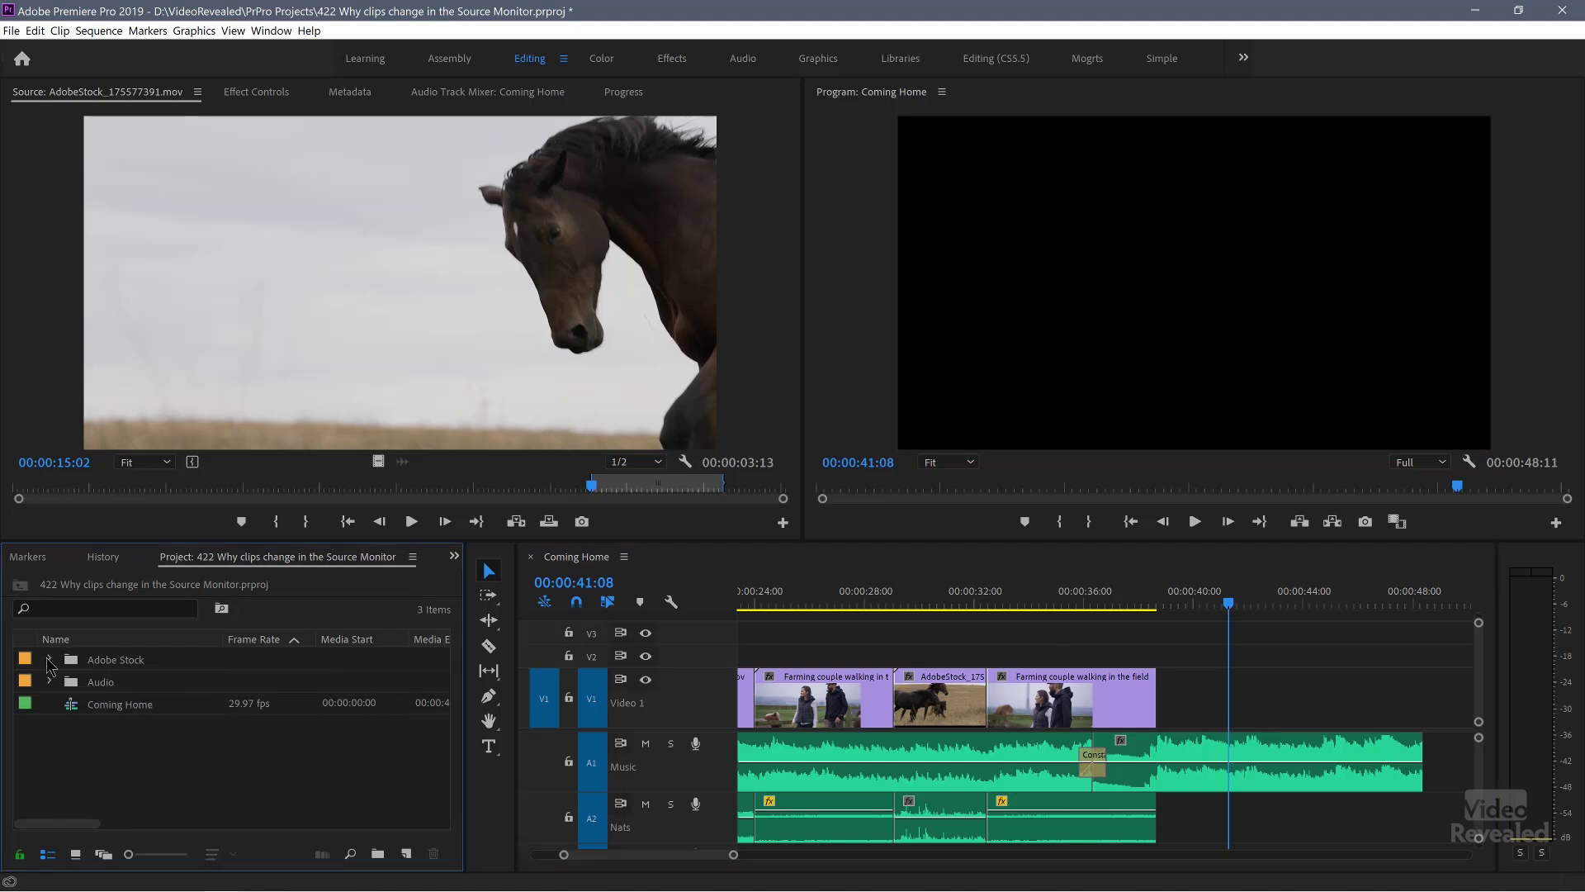
Reveal the horses clip in the Adobe Stock bin and drop it after the last V1 clip.
right_click(940, 700)
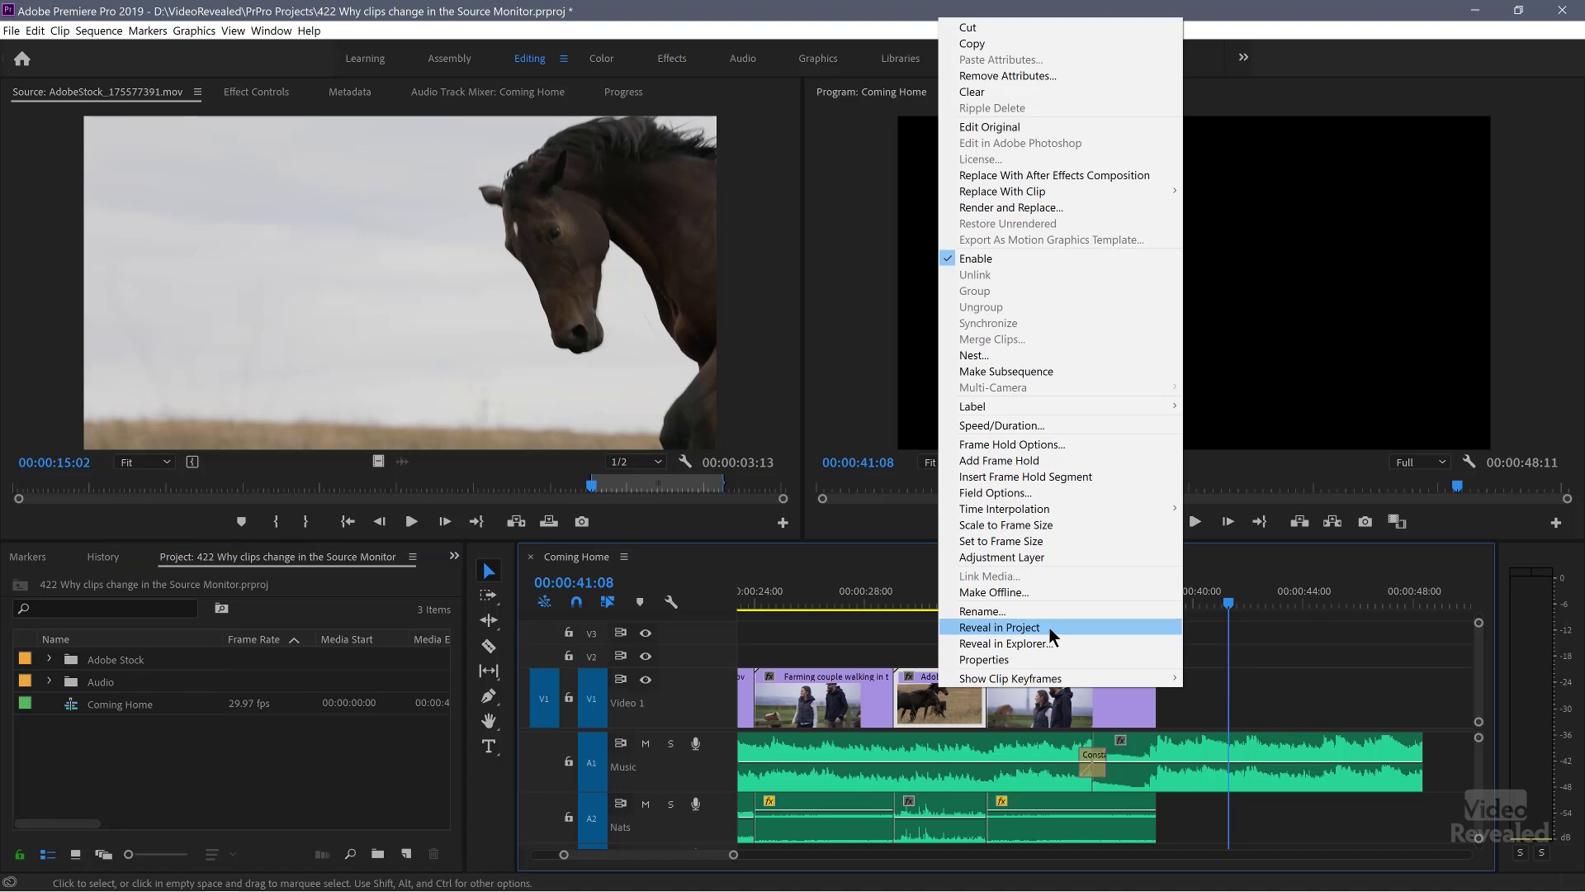
click(999, 627)
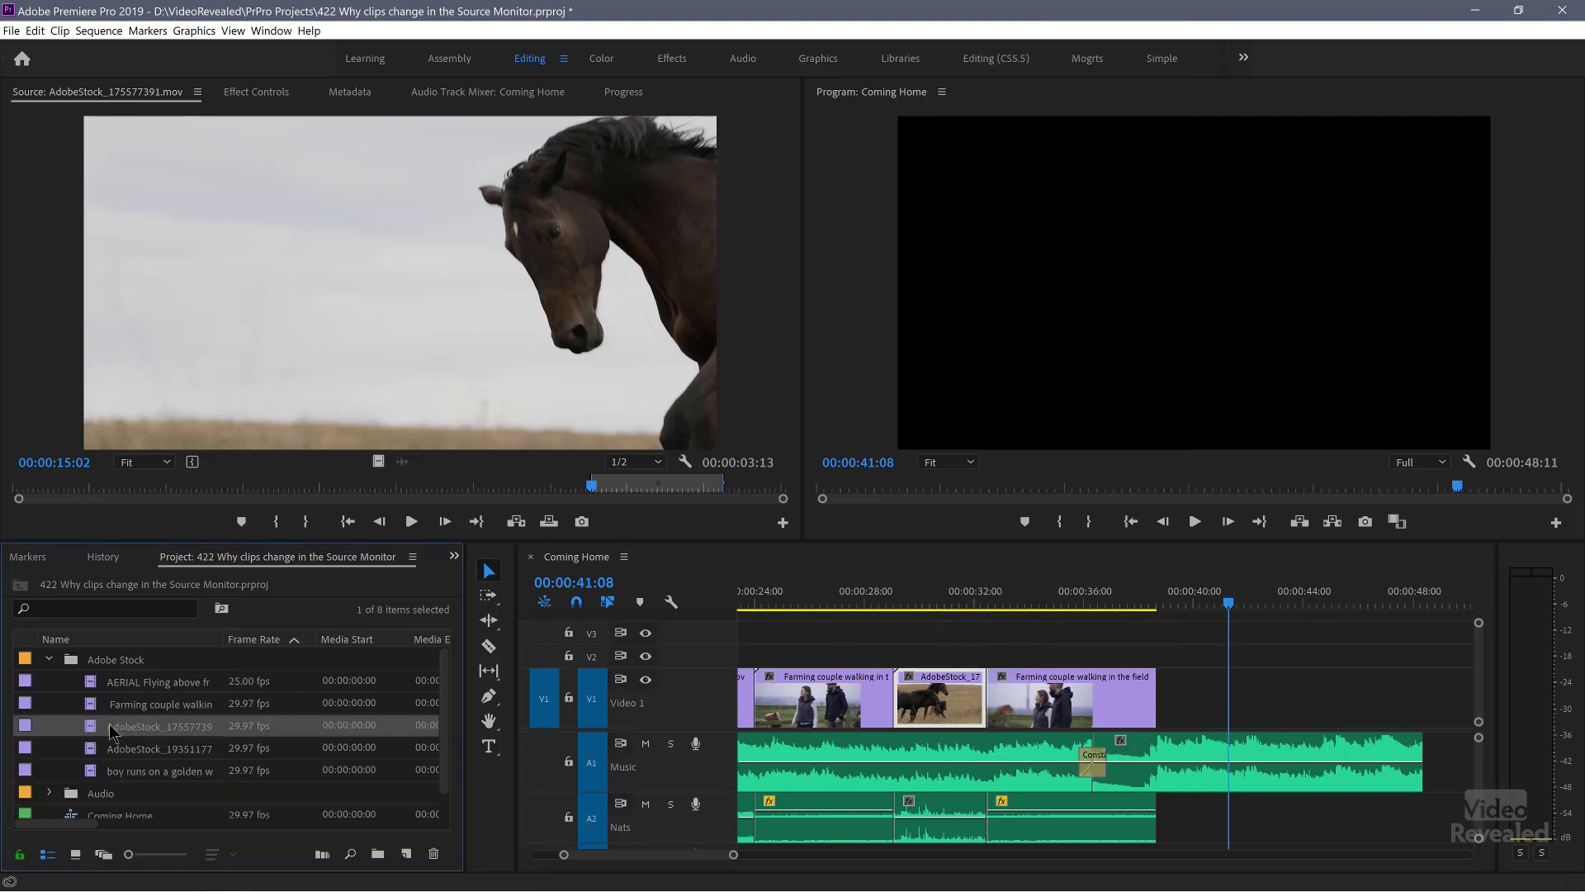
drag(228, 727, 1379, 697)
Trial-trim the added horses clip, delete it, and park the playhead on the middle horses clip.
click(1285, 602)
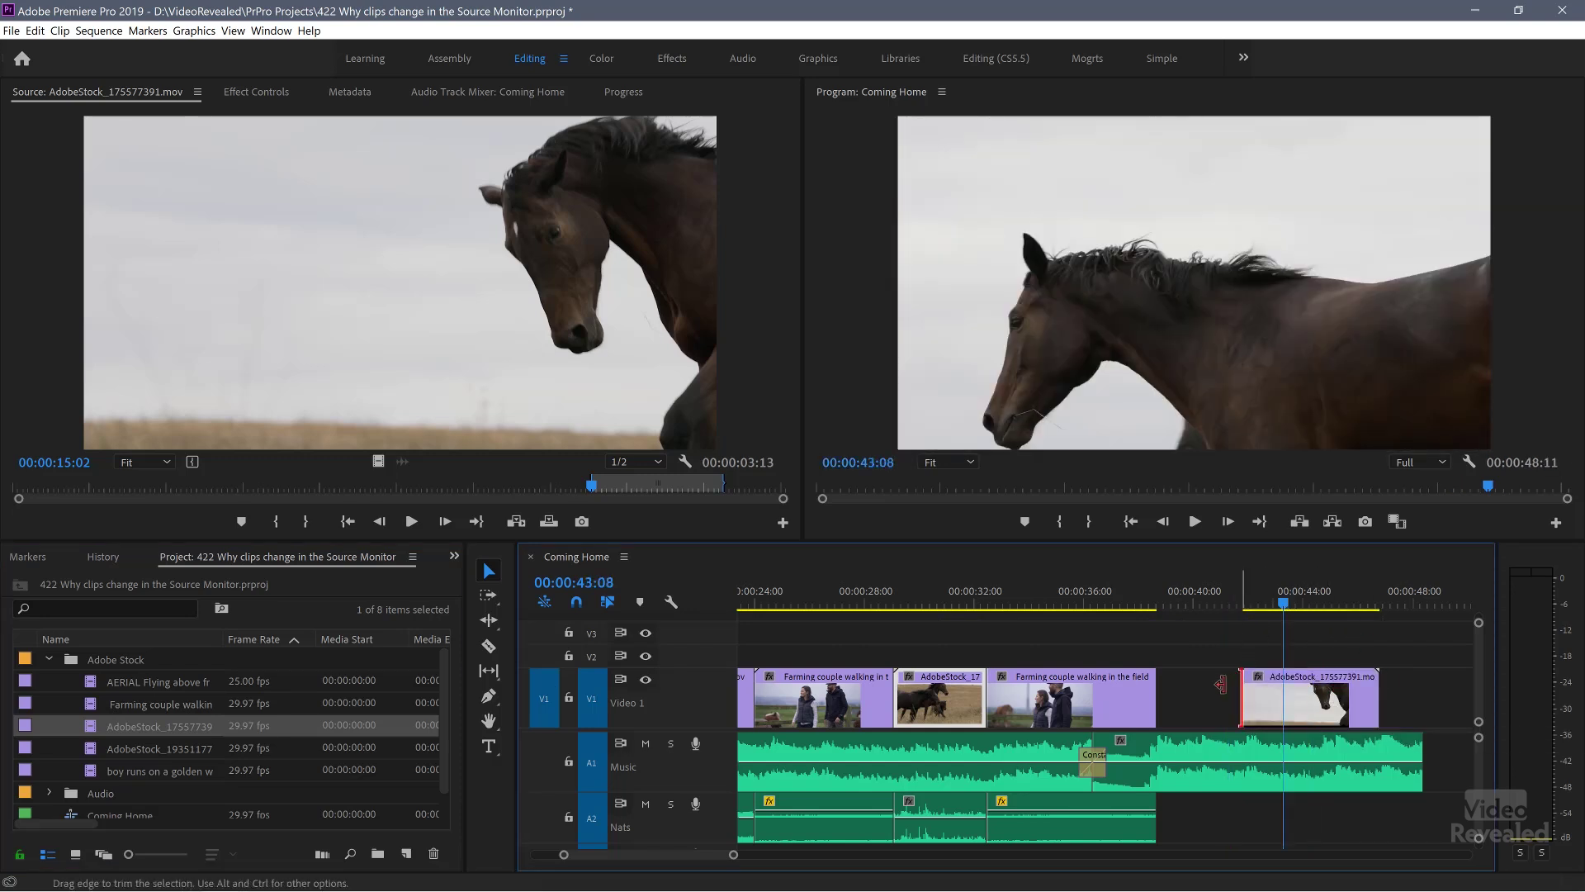
drag(1221, 684, 1189, 685)
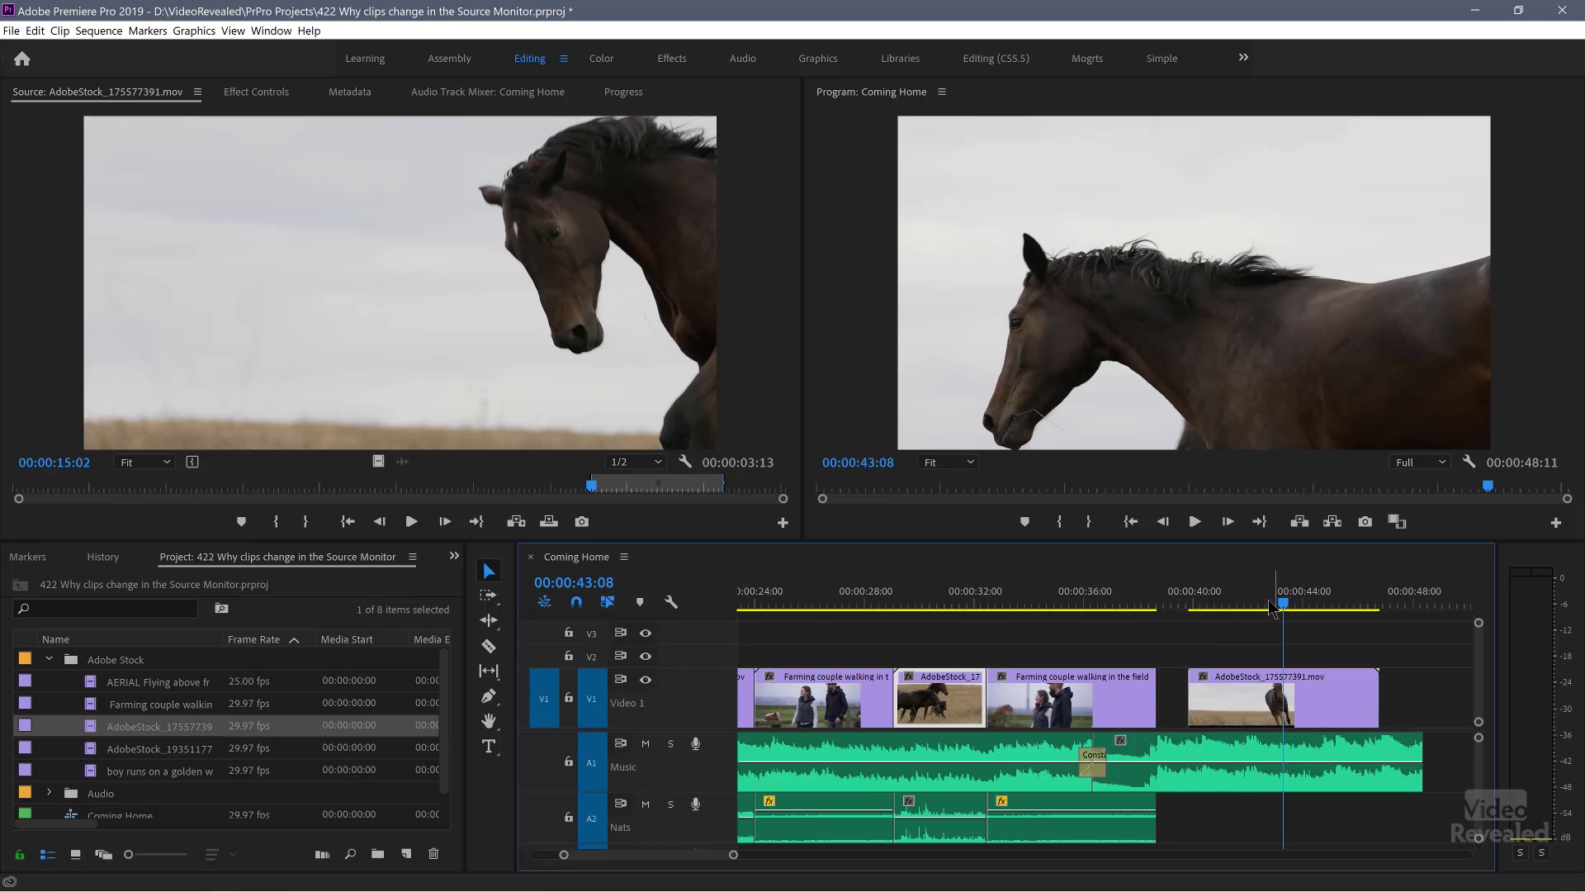
mouse_move(1272, 609)
mouse_down()
mouse_move(1313, 608)
mouse_move(1281, 607)
mouse_up()
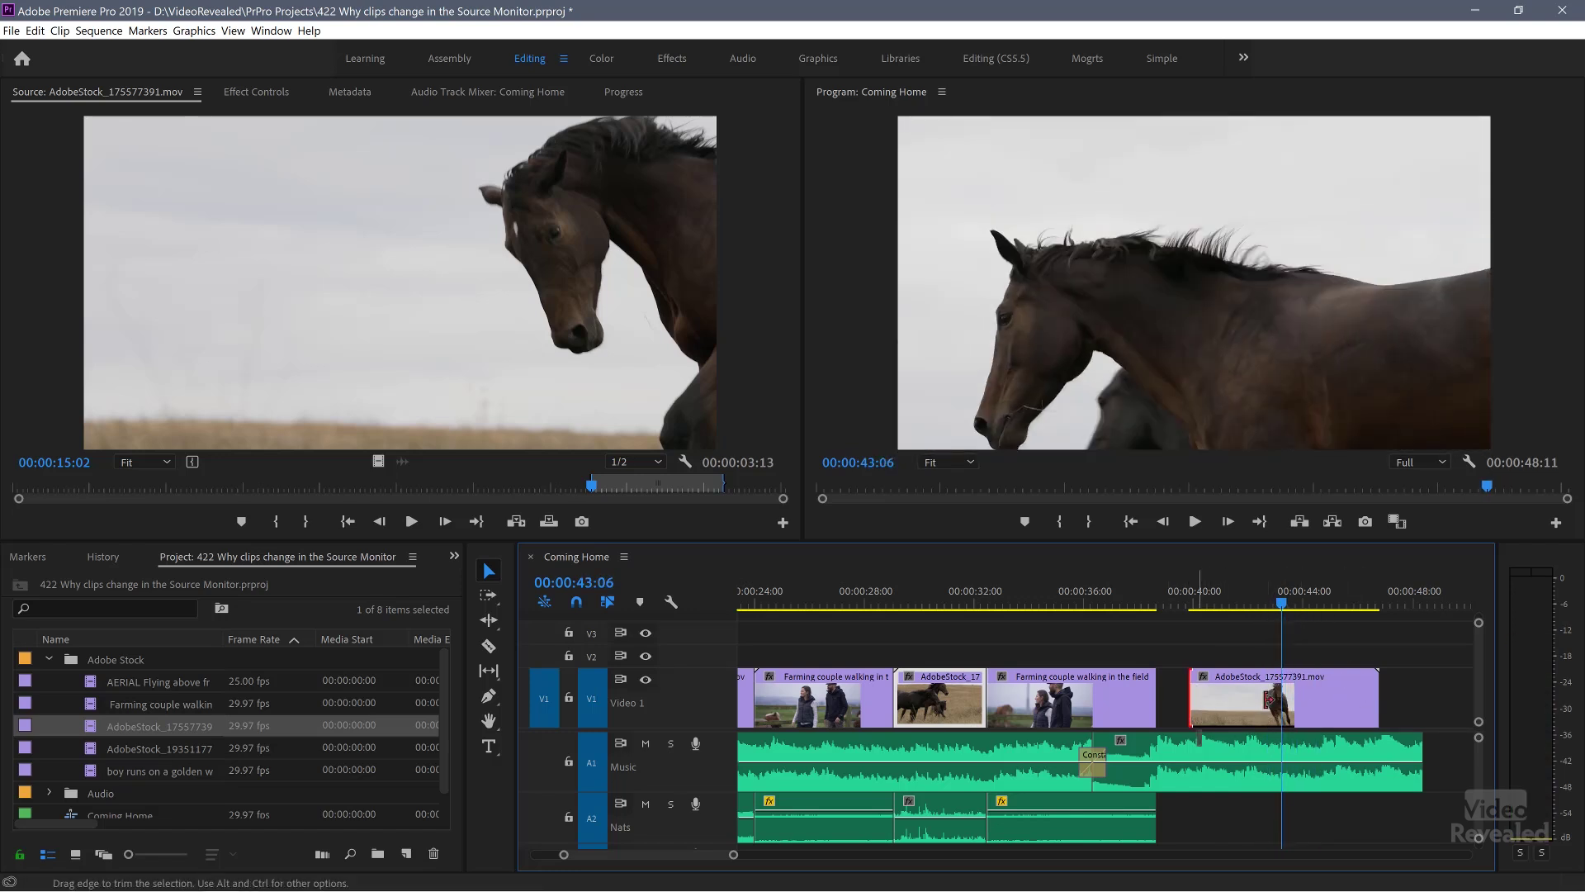
drag(1191, 700, 1213, 728)
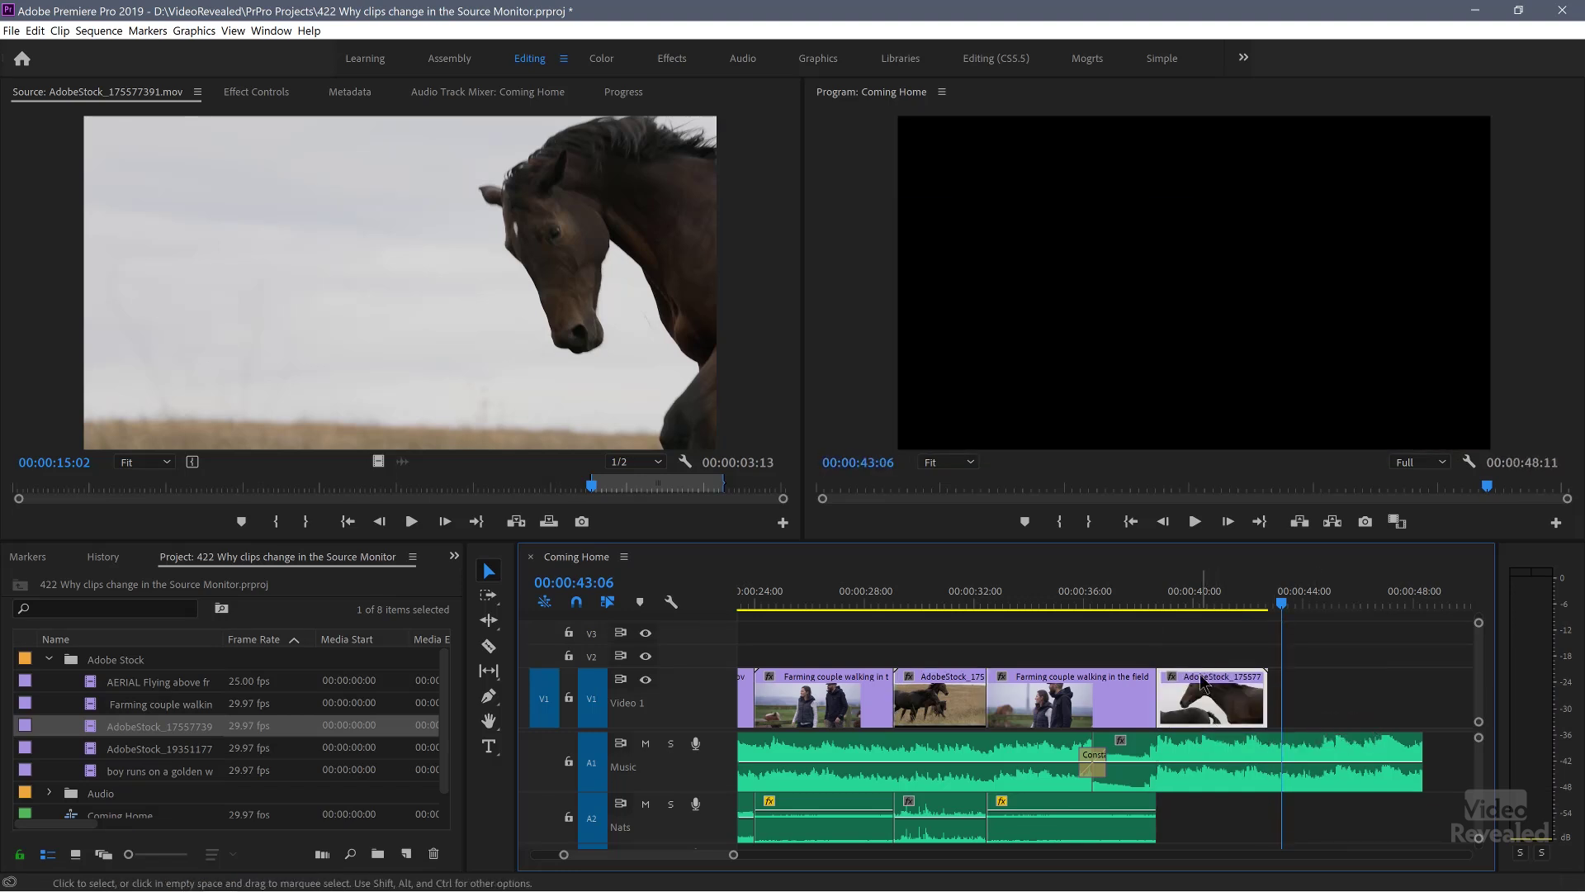
key(Delete)
click(932, 601)
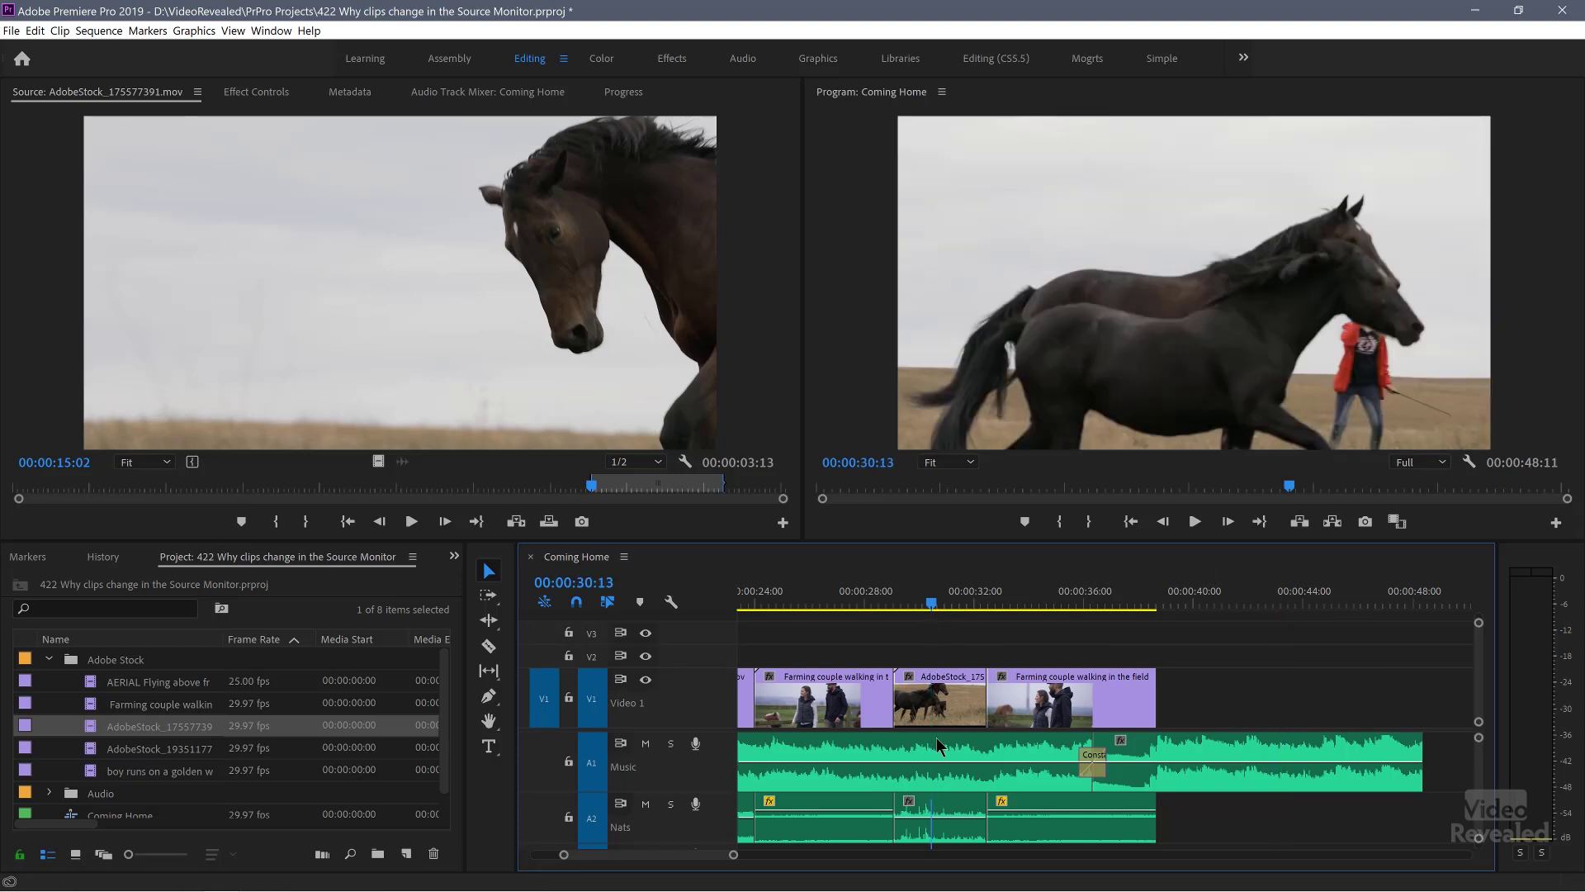
Mark the horses close-up from 00:00:15:05 and place it after the farming couple clip at V1's end.
double_click(948, 696)
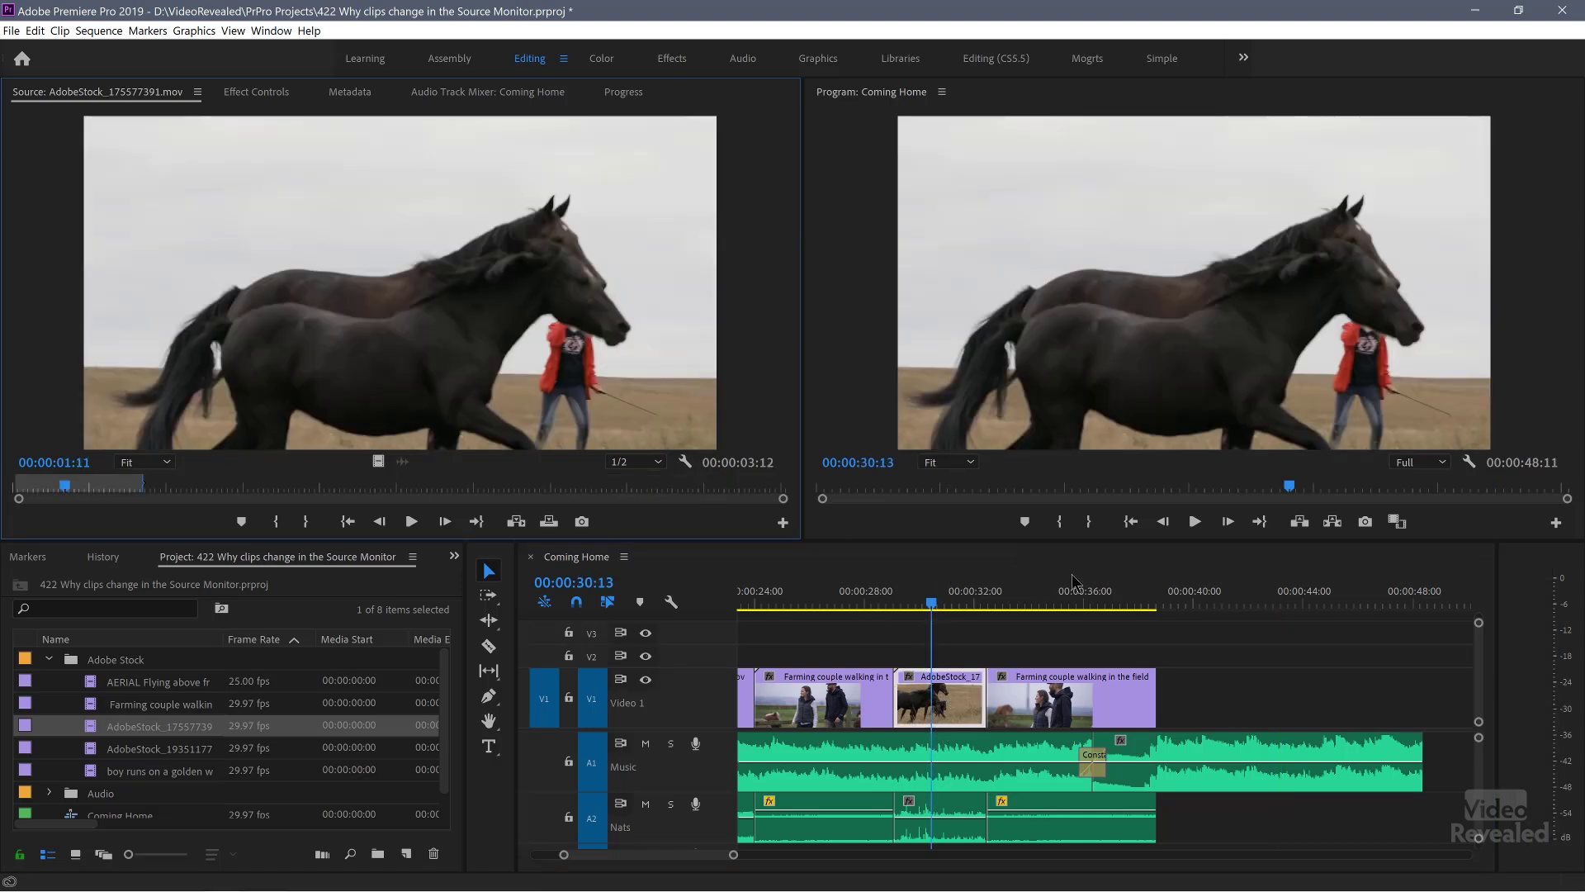
drag(659, 490, 600, 490)
key(i)
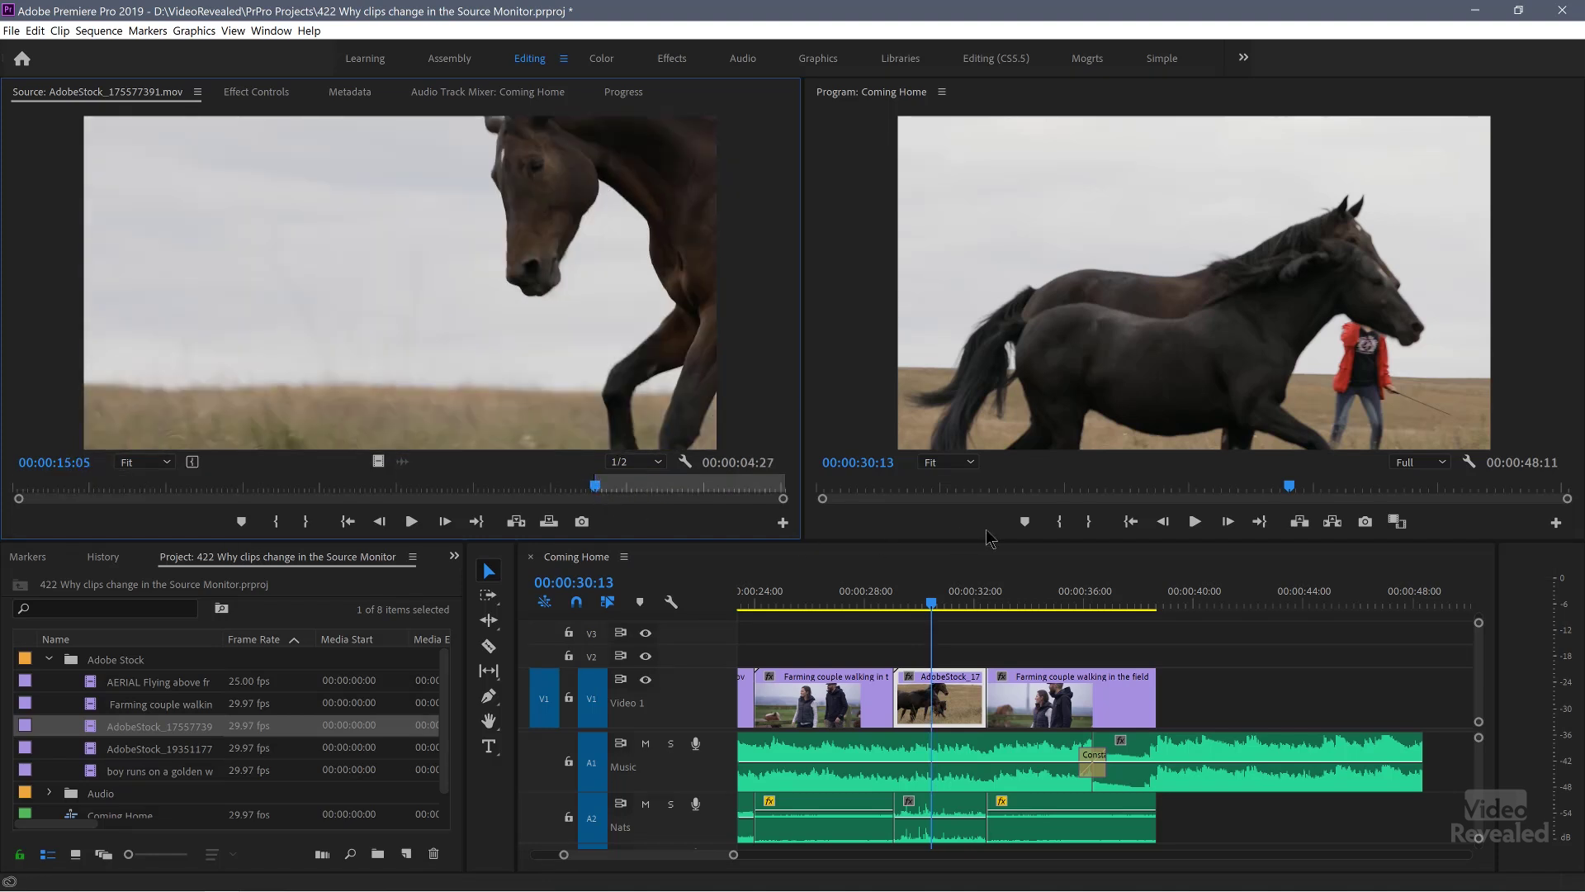
drag(942, 498, 1190, 607)
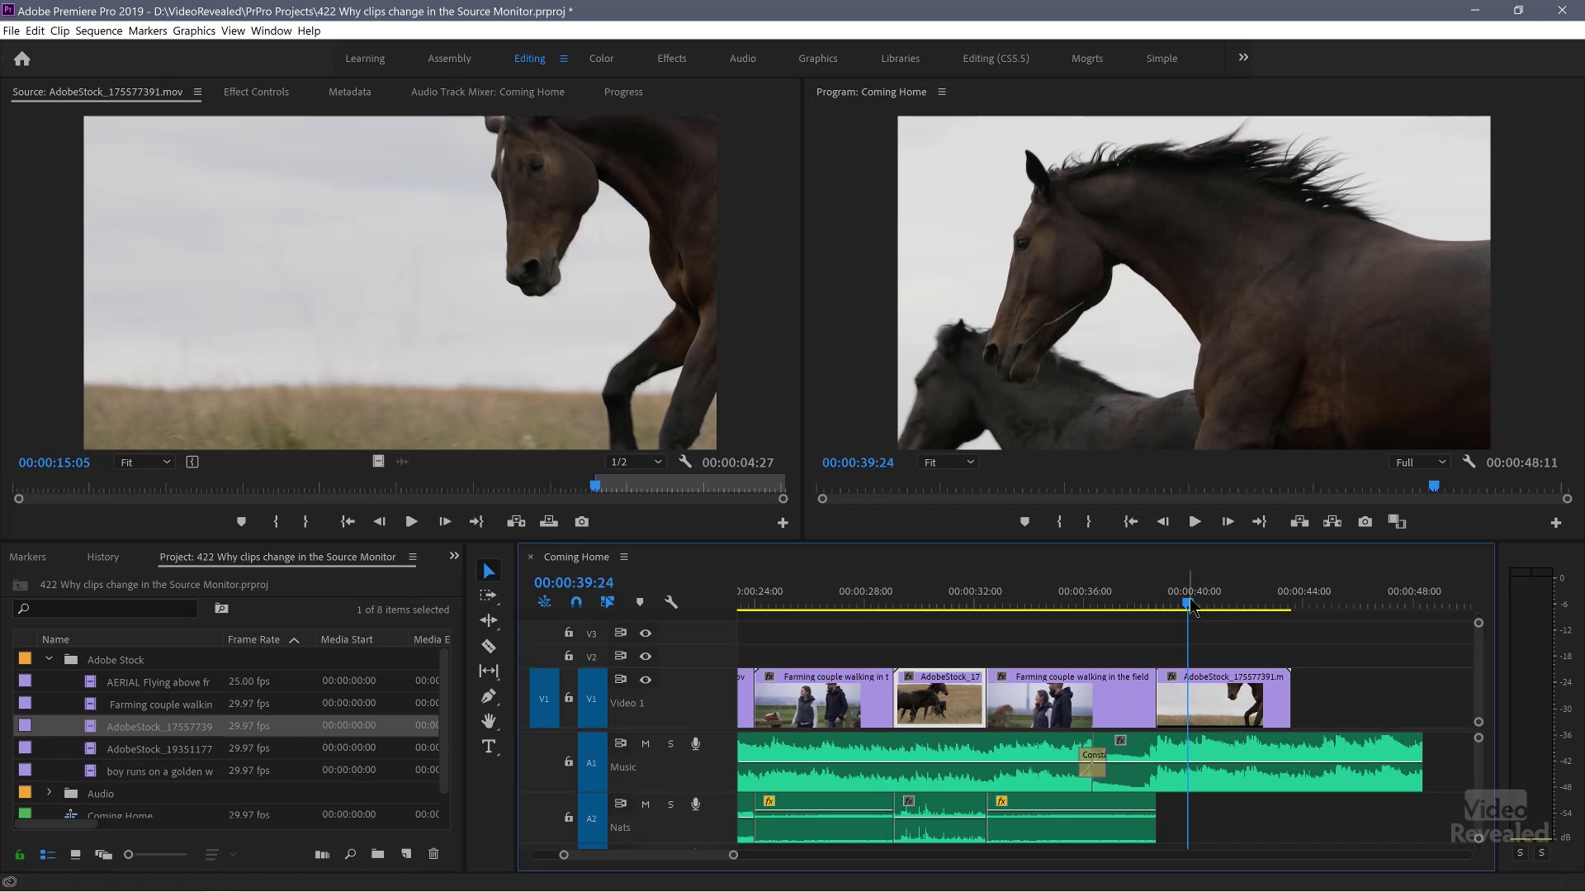
Zoom out to the whole sequence and match-frame the waterfall clip at 00:00:20:12 (source 00:00:23:11).
key(minus)
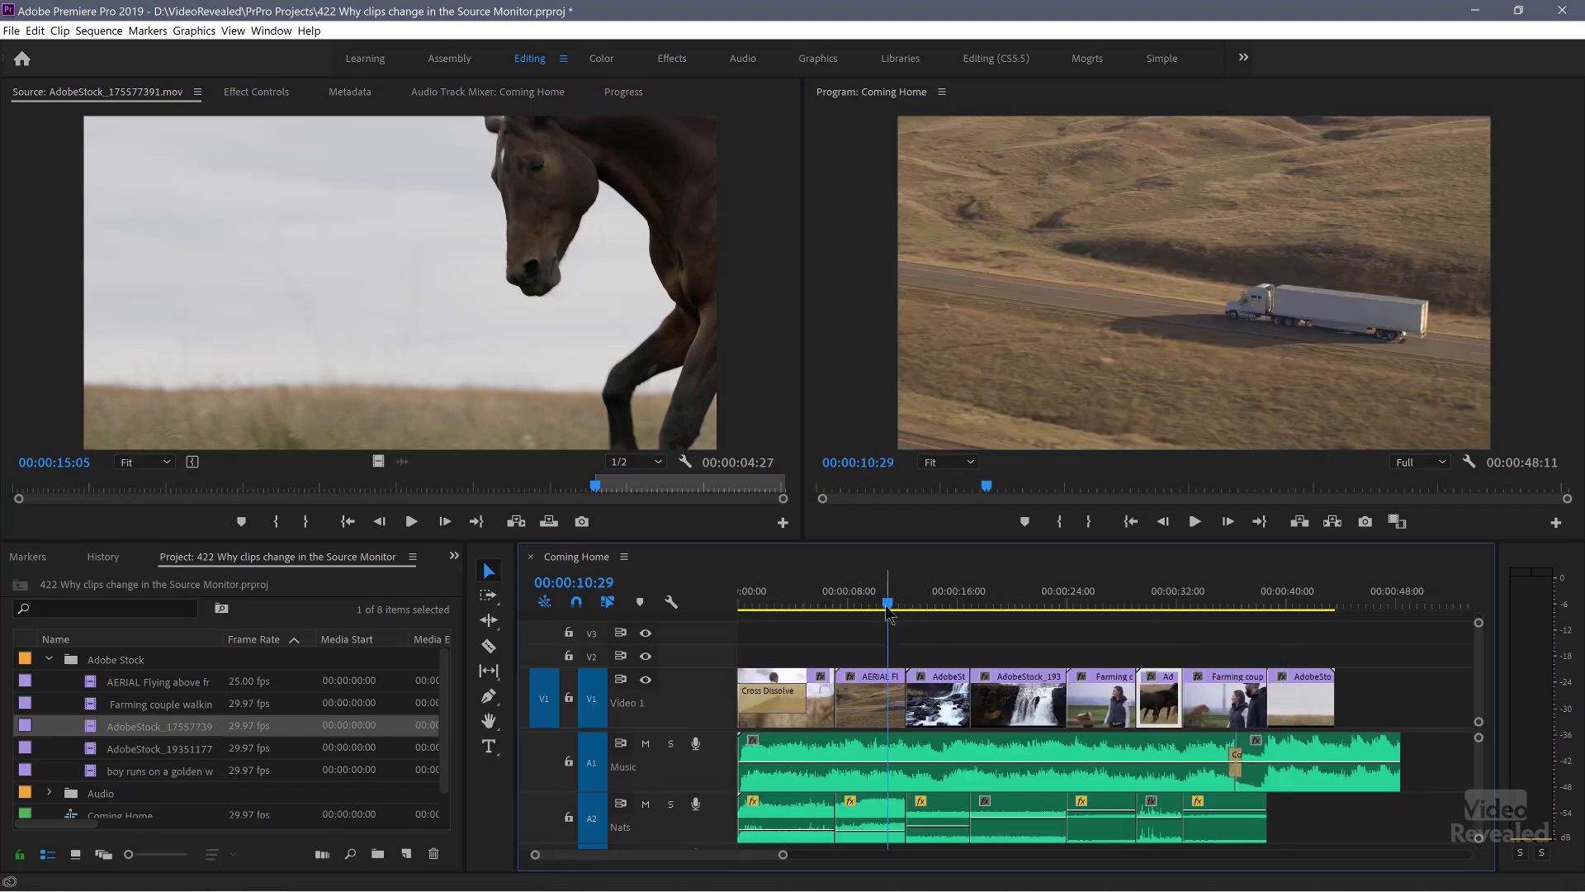
key(f)
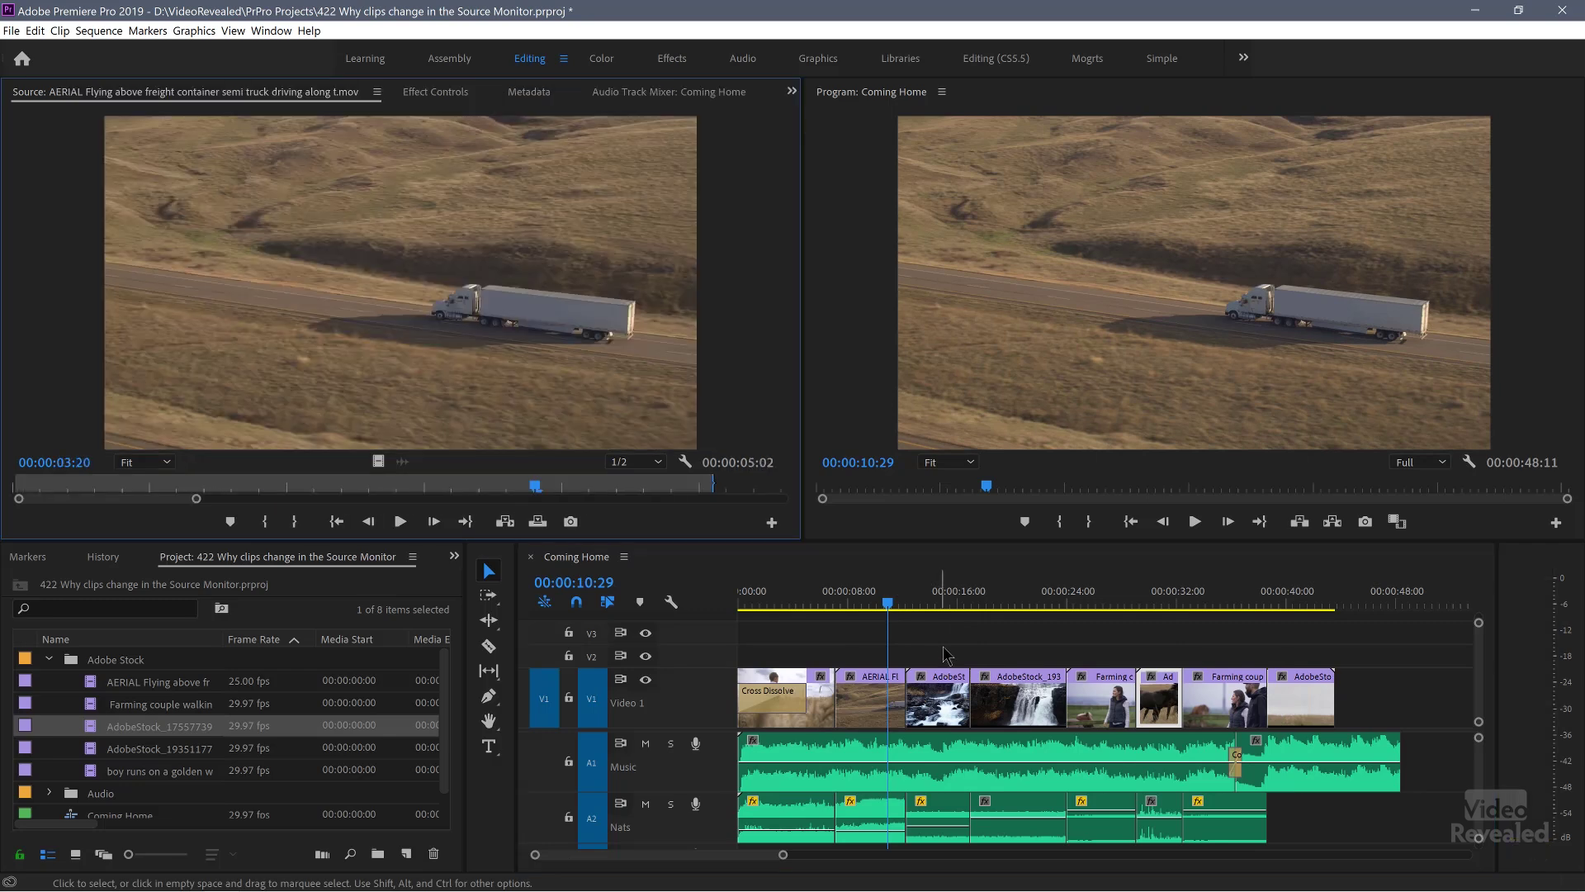
click(1021, 591)
key(f)
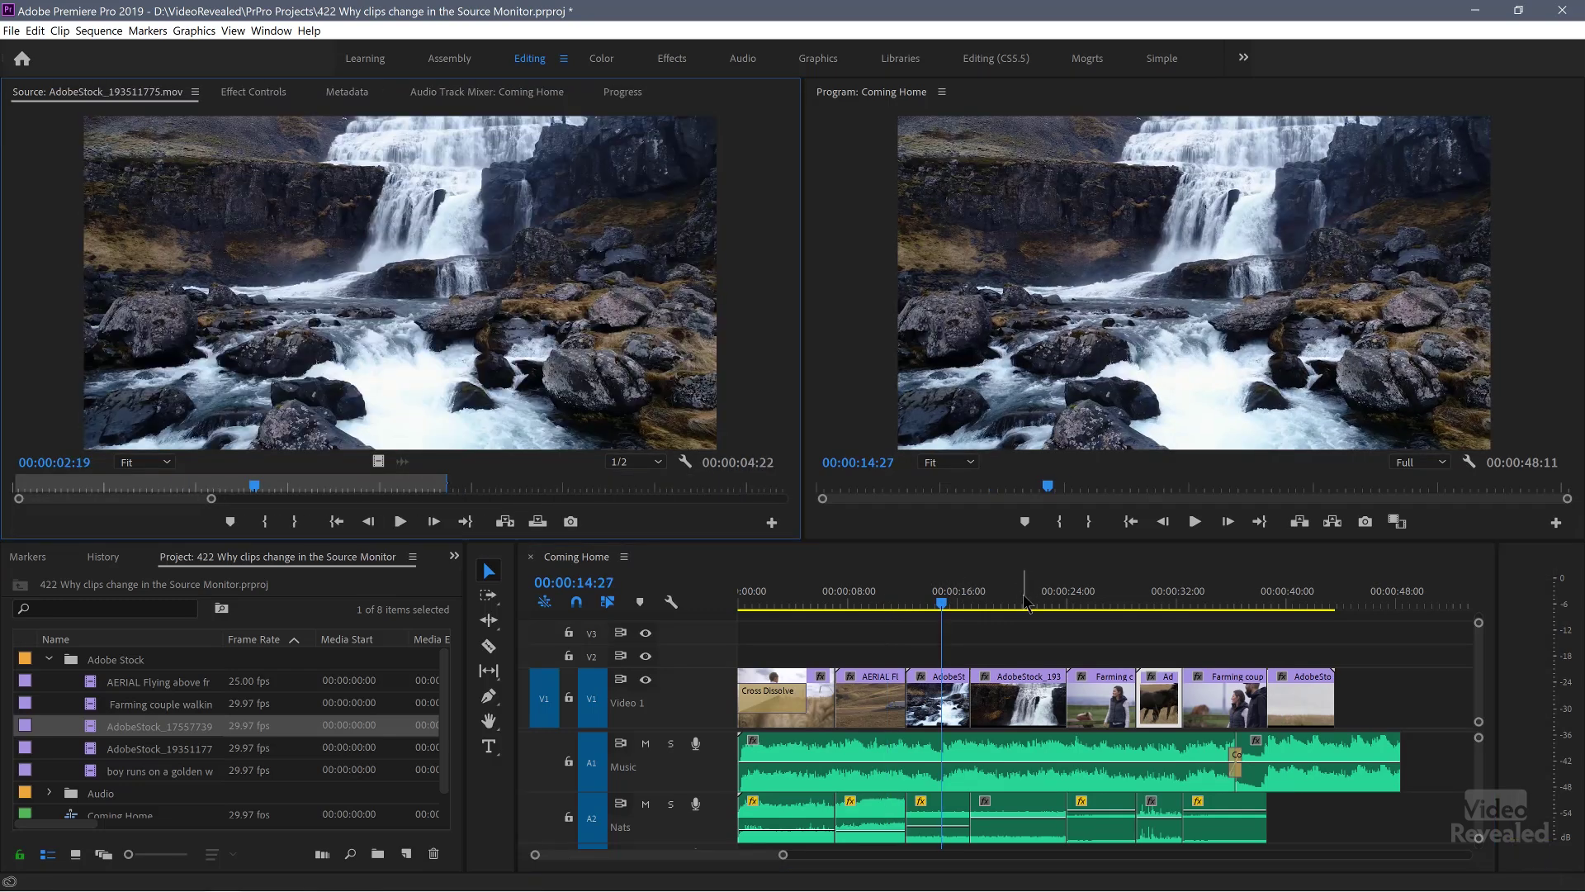
click(1021, 594)
key(f)
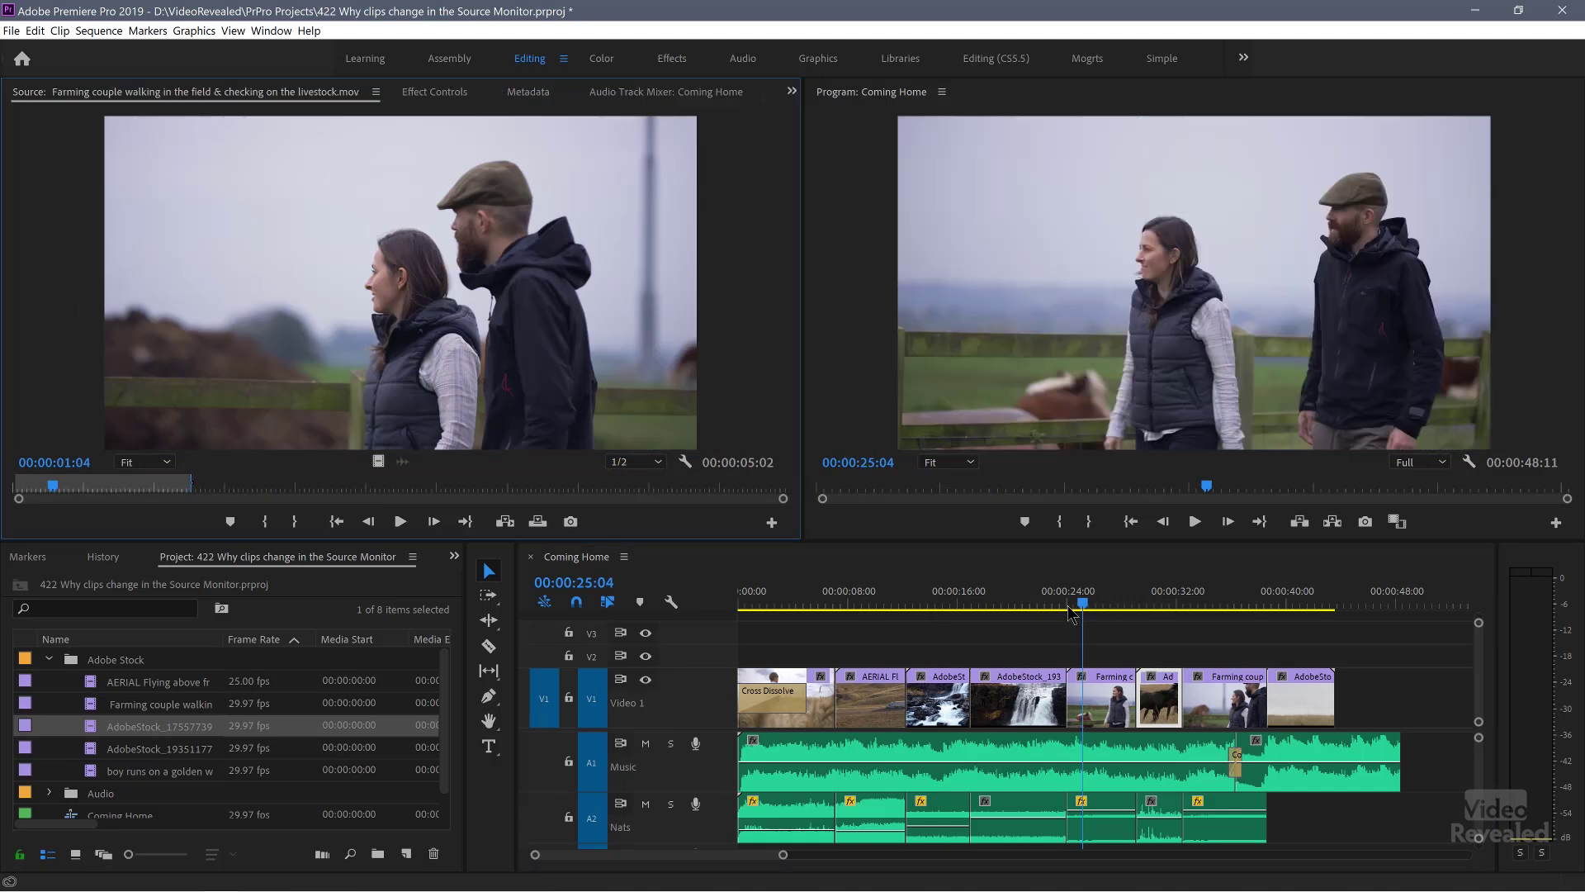
key(f)
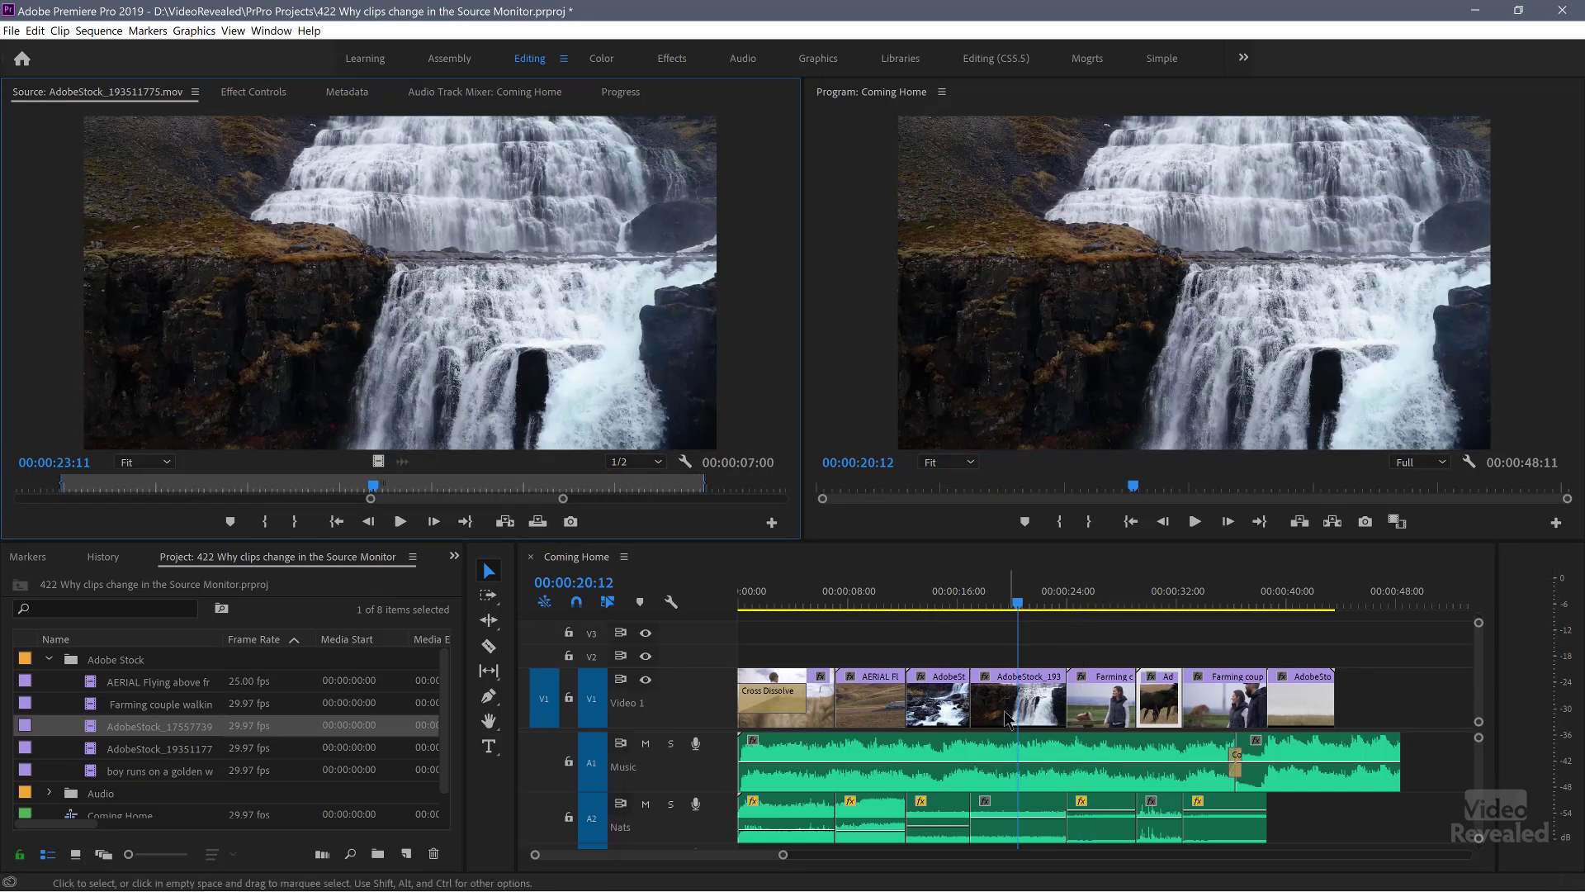
Move the waterfall clip from V1 up to V2 above the aerial truck shot.
drag(1004, 706, 863, 611)
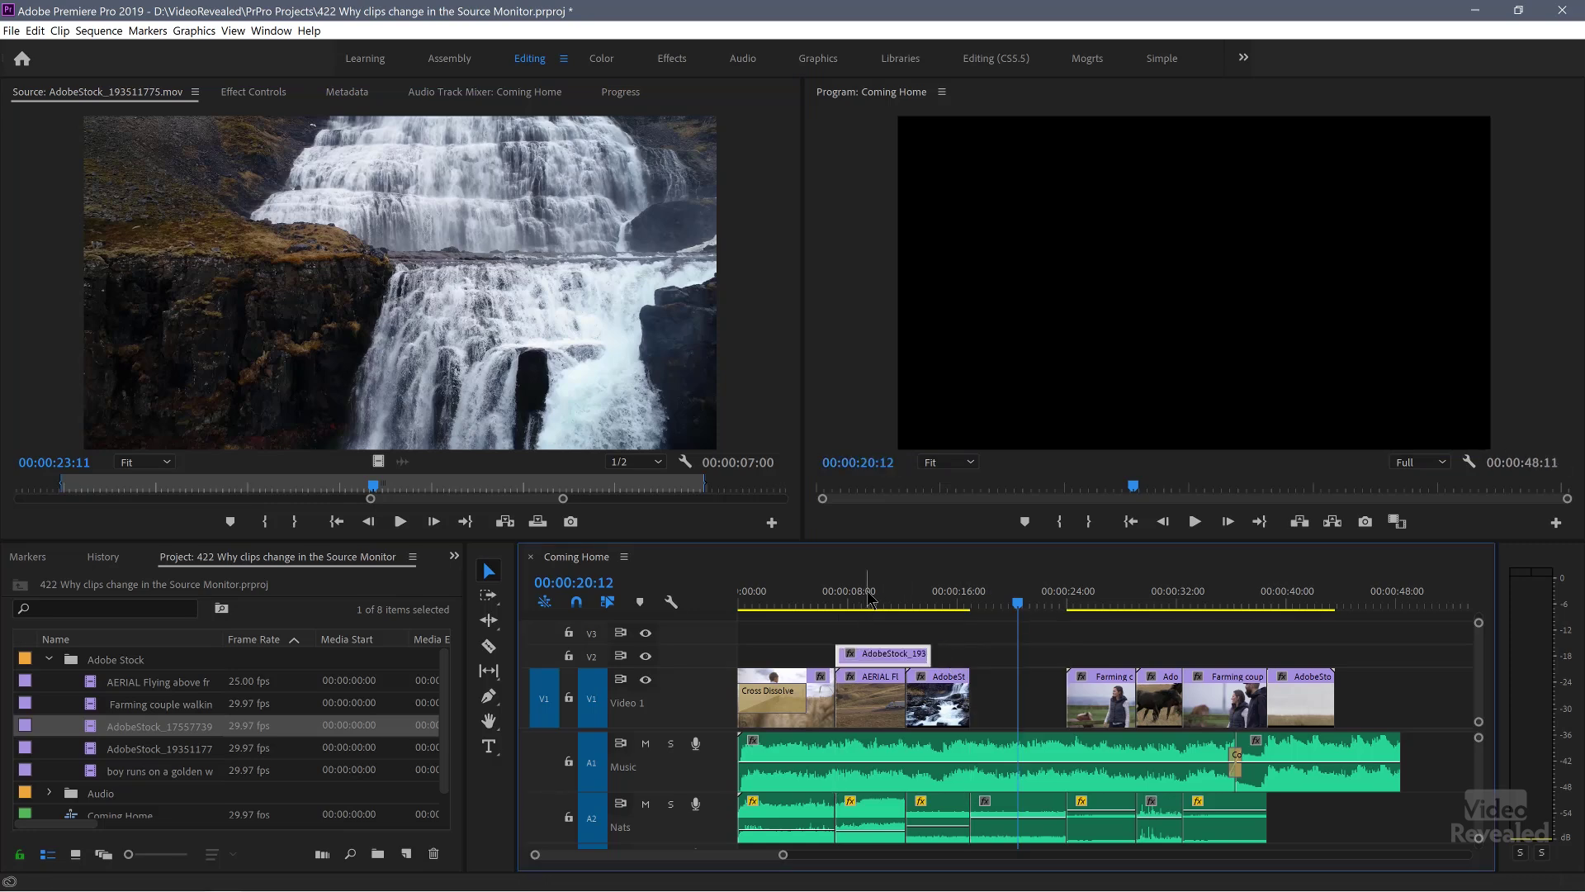
click(864, 601)
key(f)
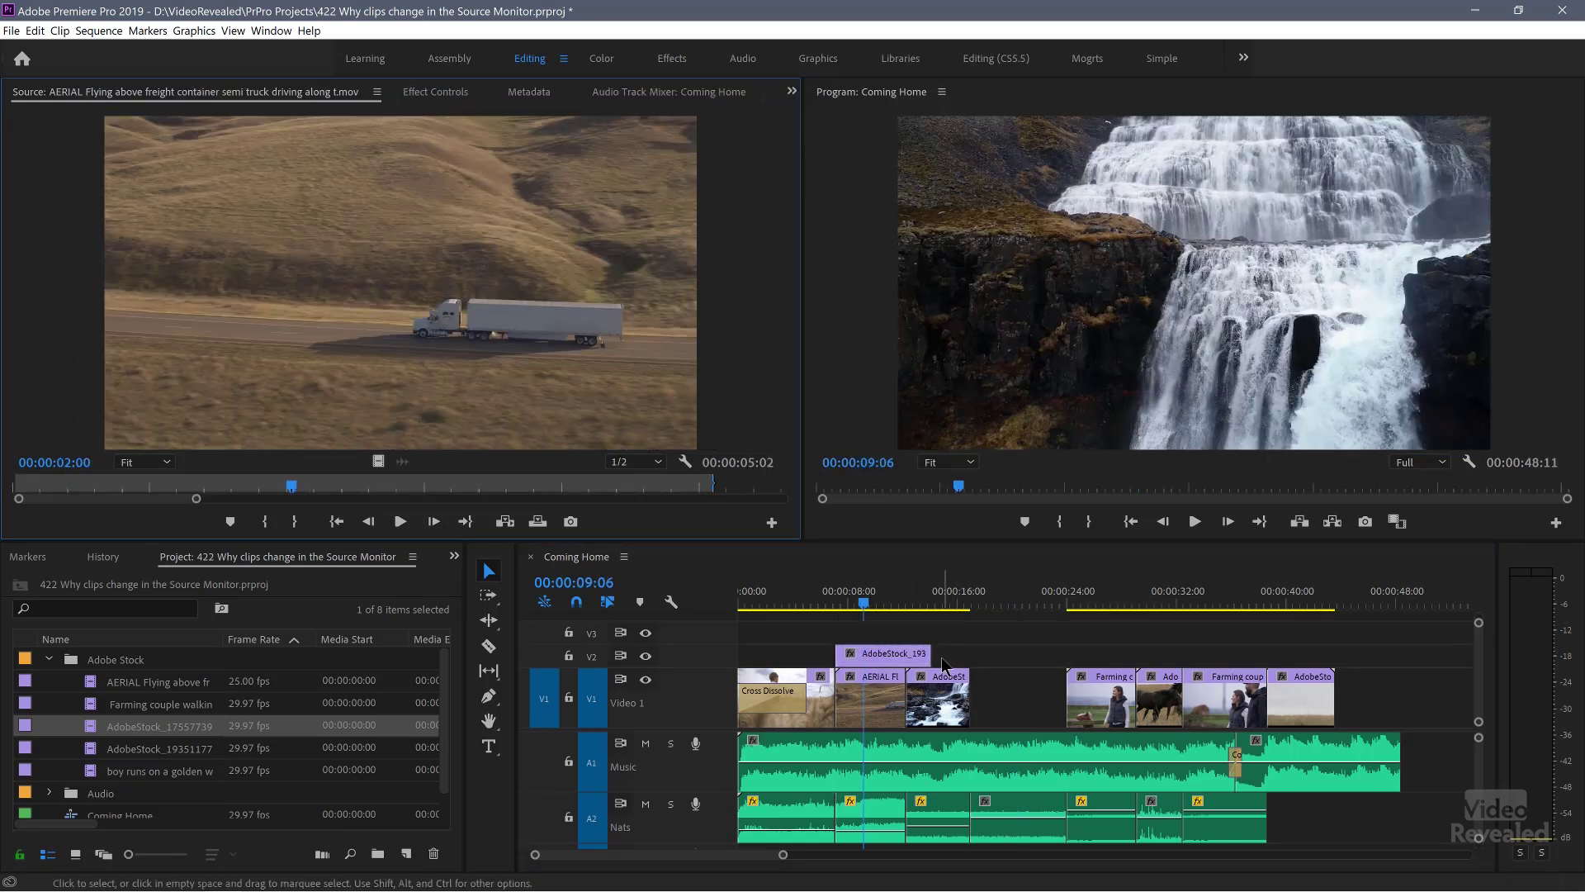
Load the V2 waterfall clip AdobeStock_193511775.mov in the Source Monitor at 00:00:22:00.
double_click(885, 657)
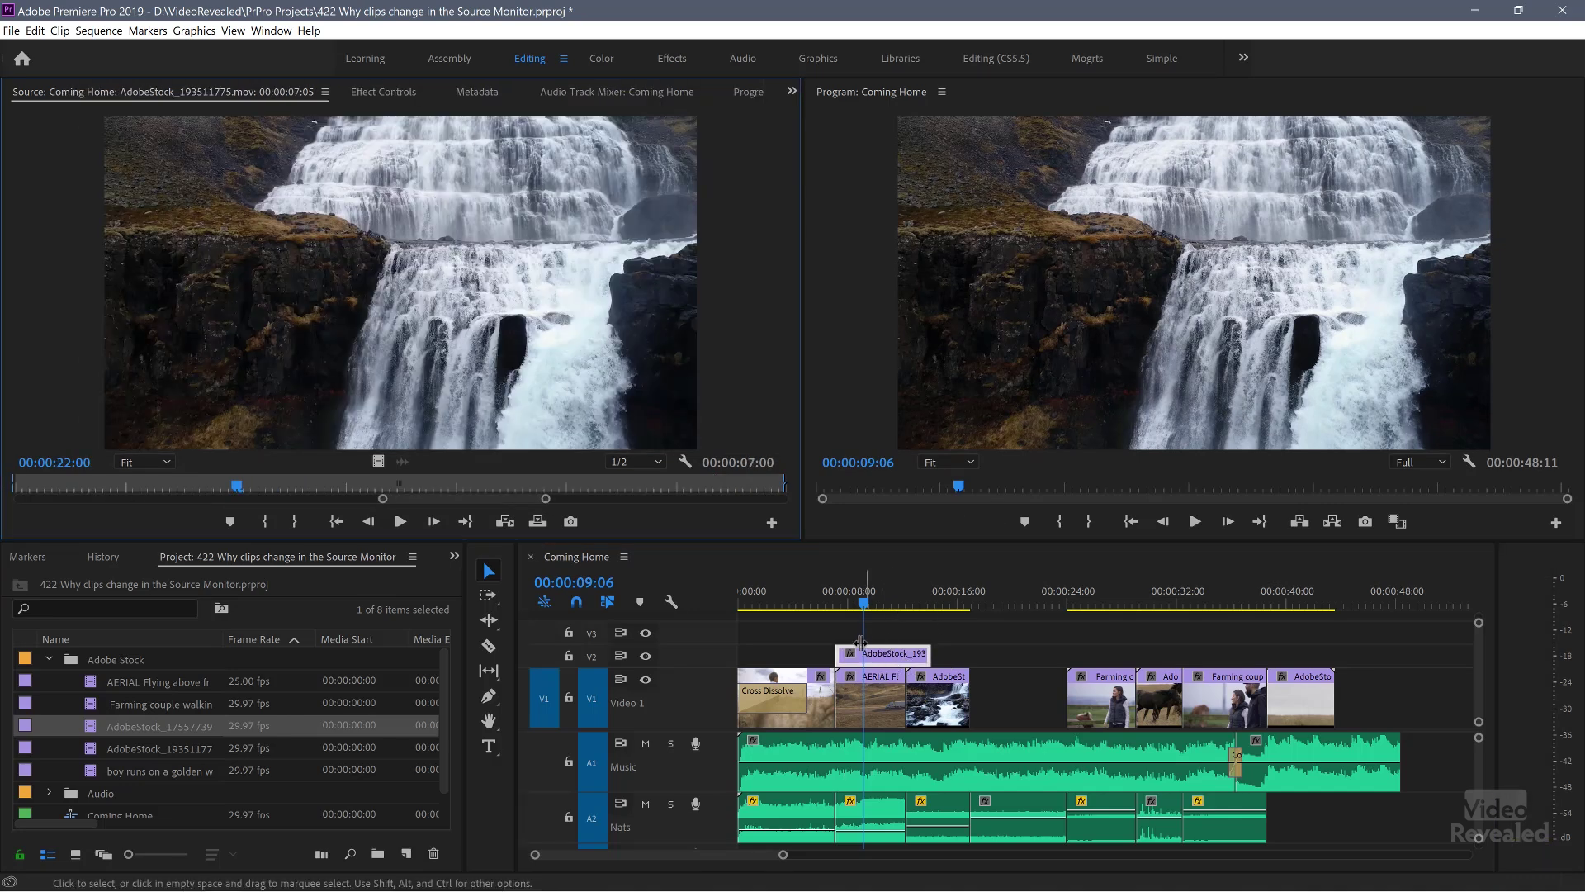
click(909, 634)
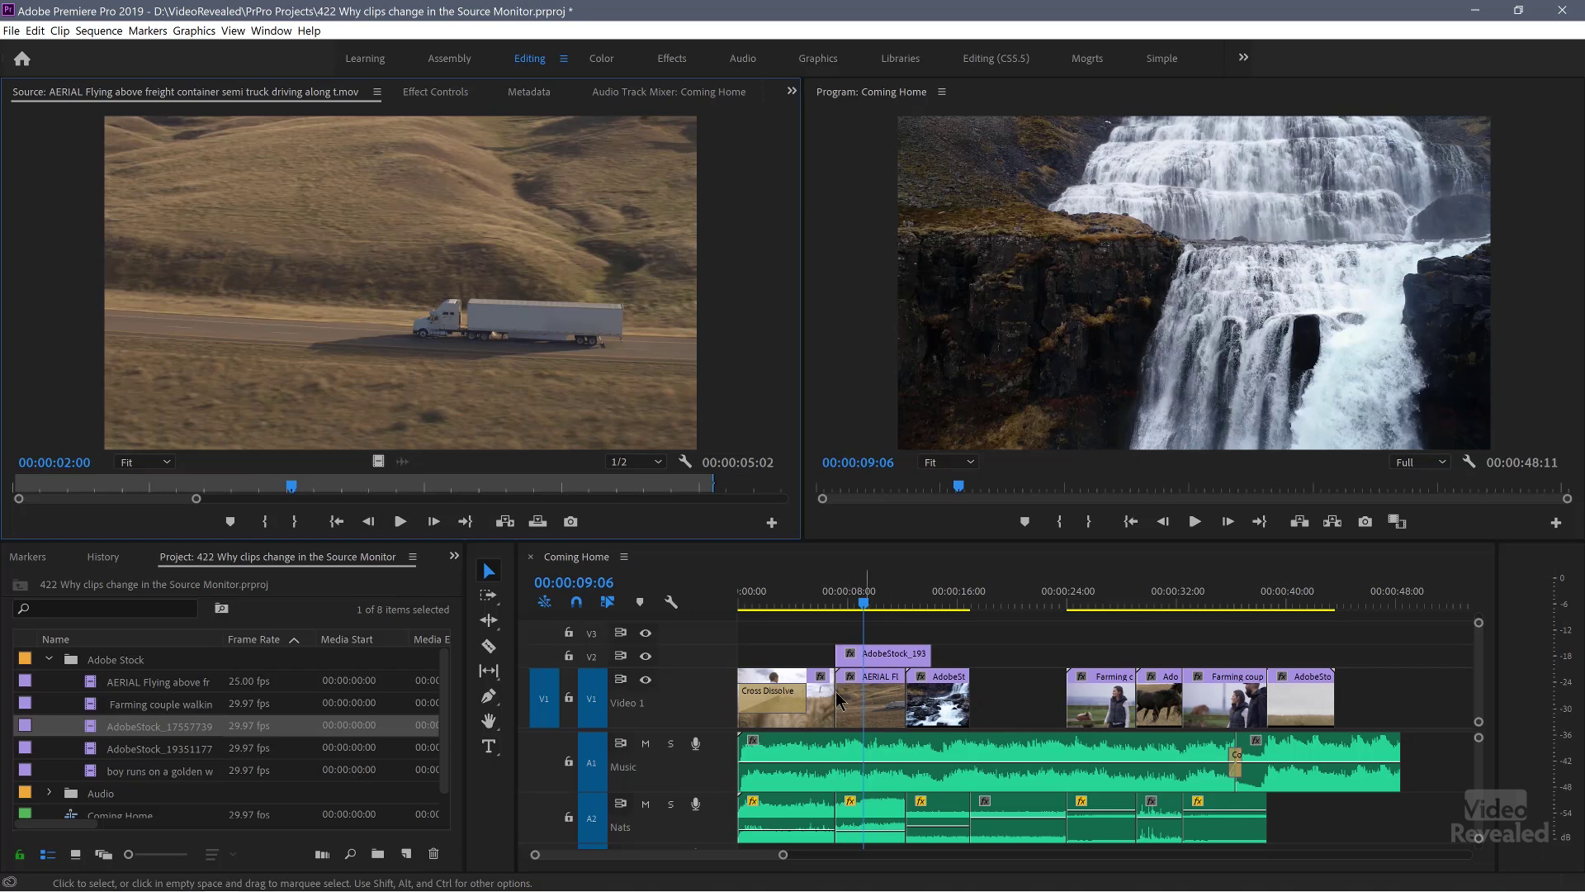
click(874, 658)
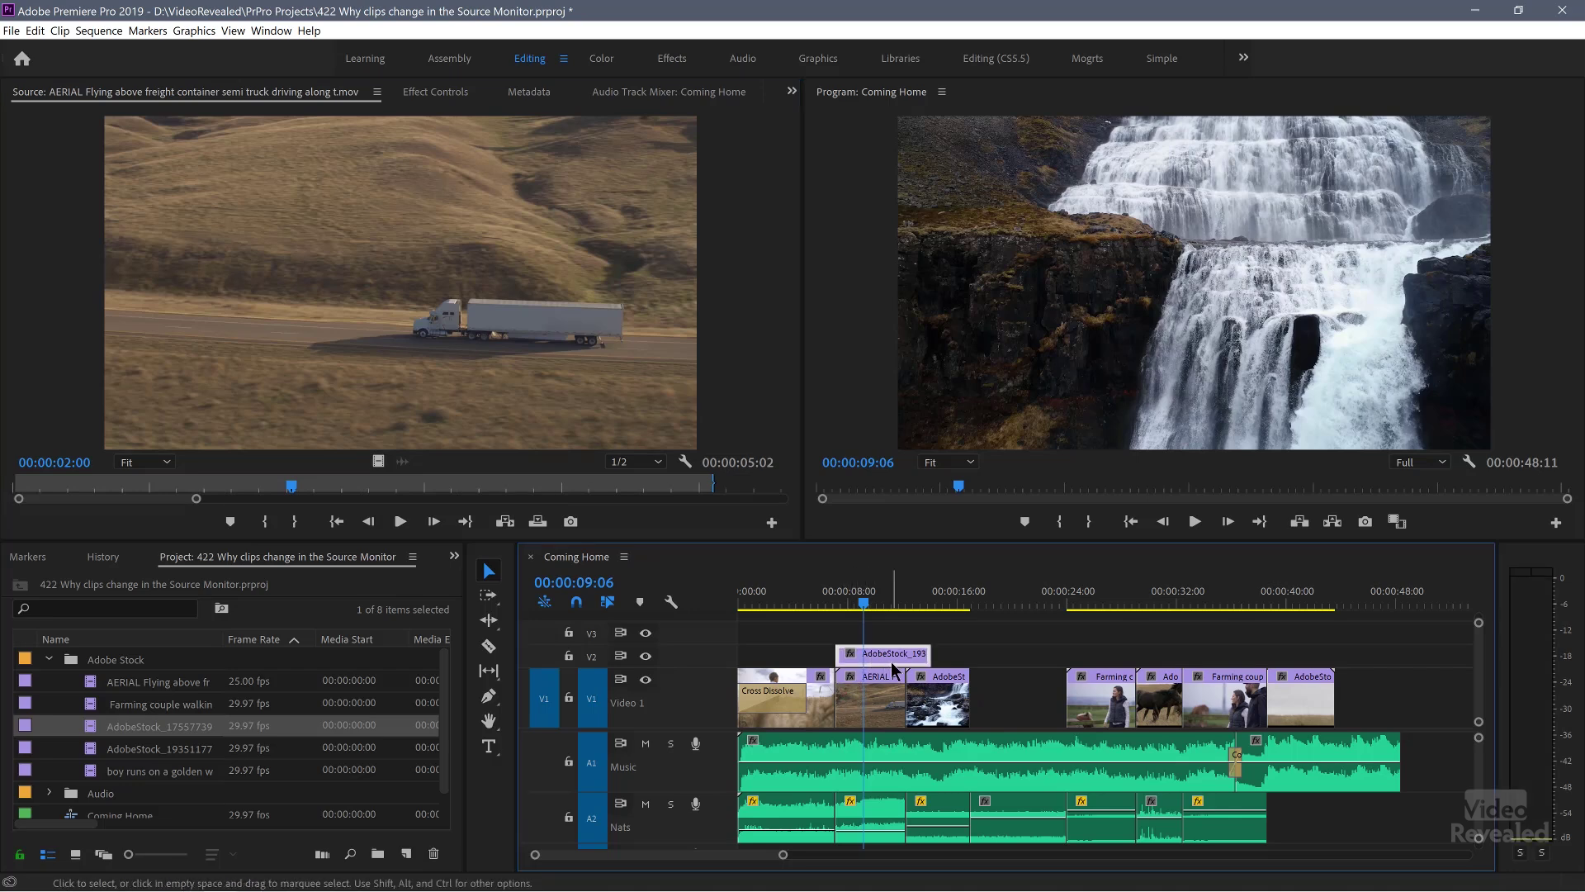
double_click(892, 660)
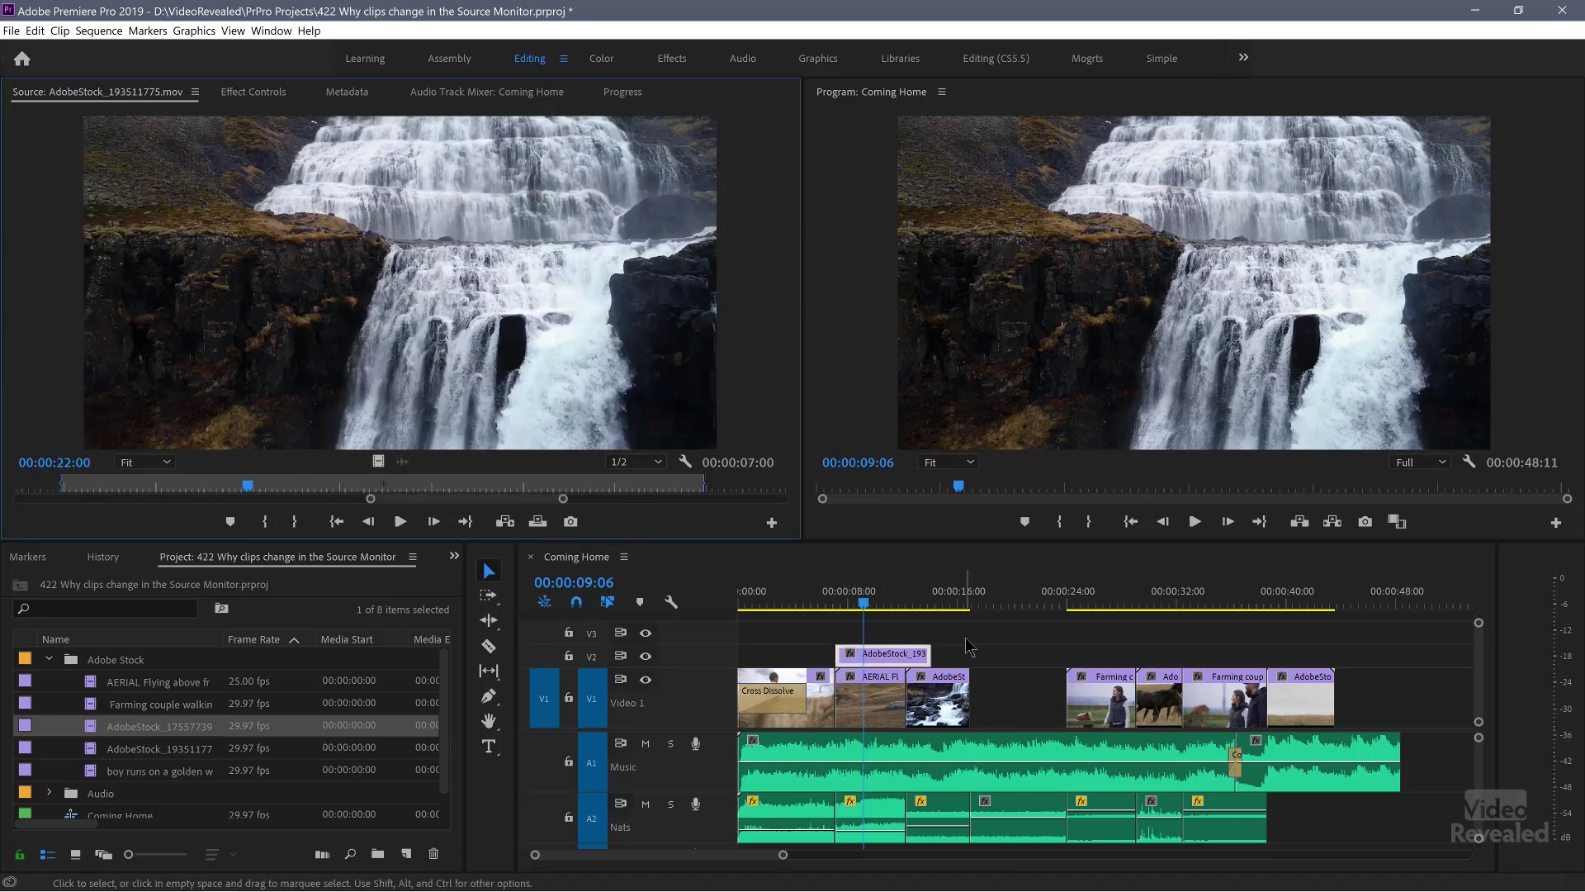